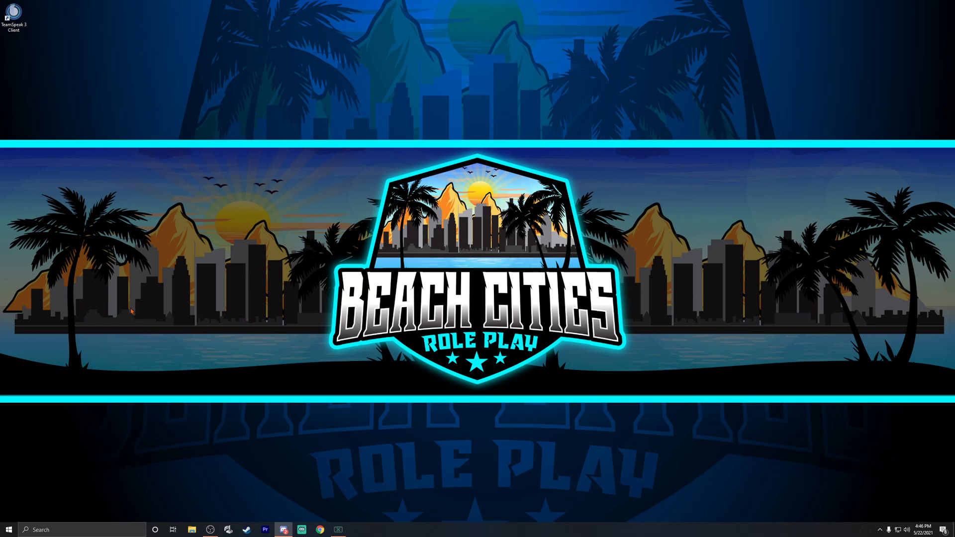
- Launch Chrome from the taskbar so a new Google tab opens
click(320, 530)
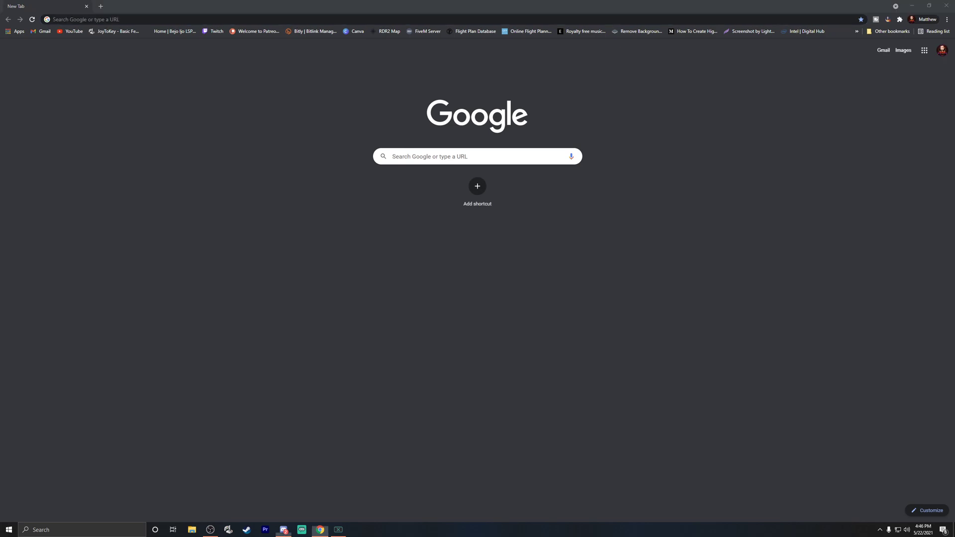
- Go to the TokoVOIP_TS3 GitHub releases page and download tokovoip-1.5.4.ts3_plugin
click(214, 20)
text(https://github.com/Itokoyamato/TokoVOIP_TS3/releases)
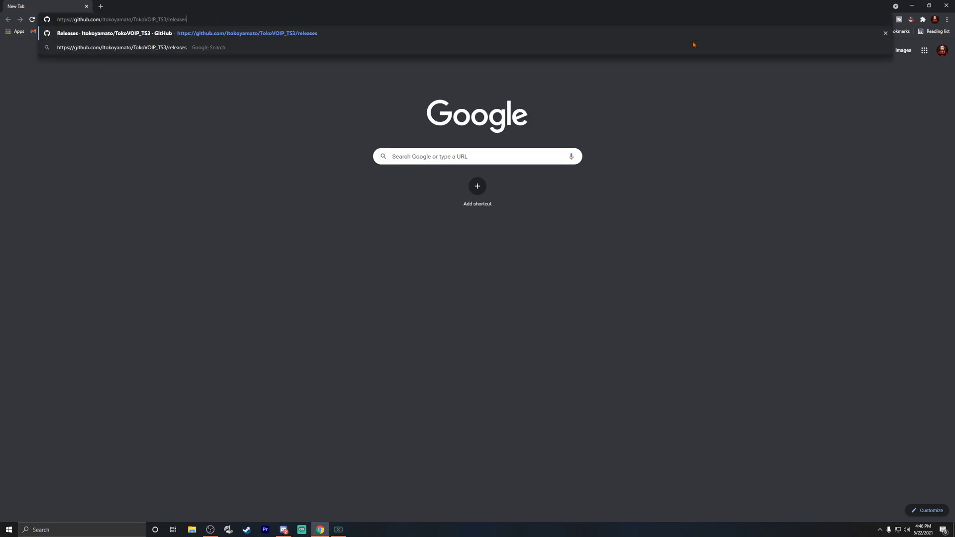
key(Return)
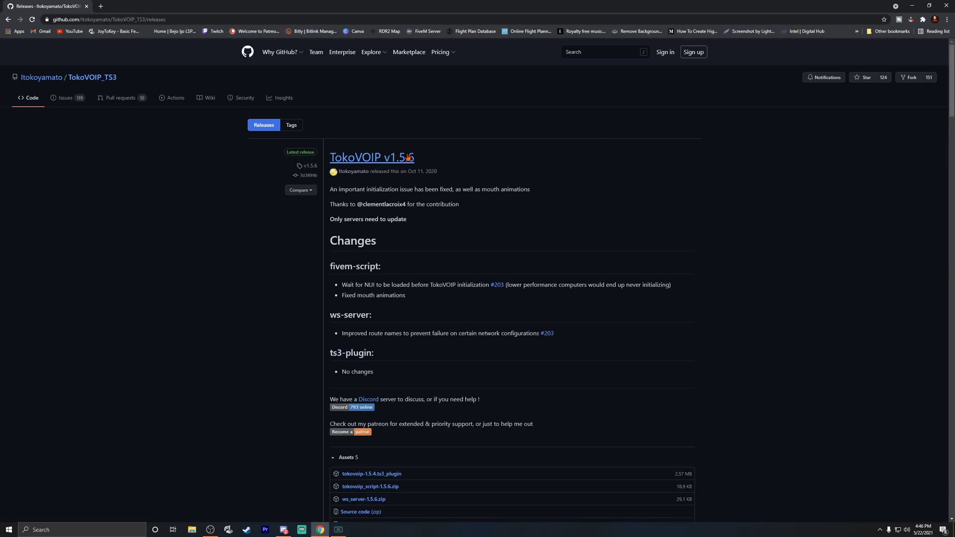
click(386, 475)
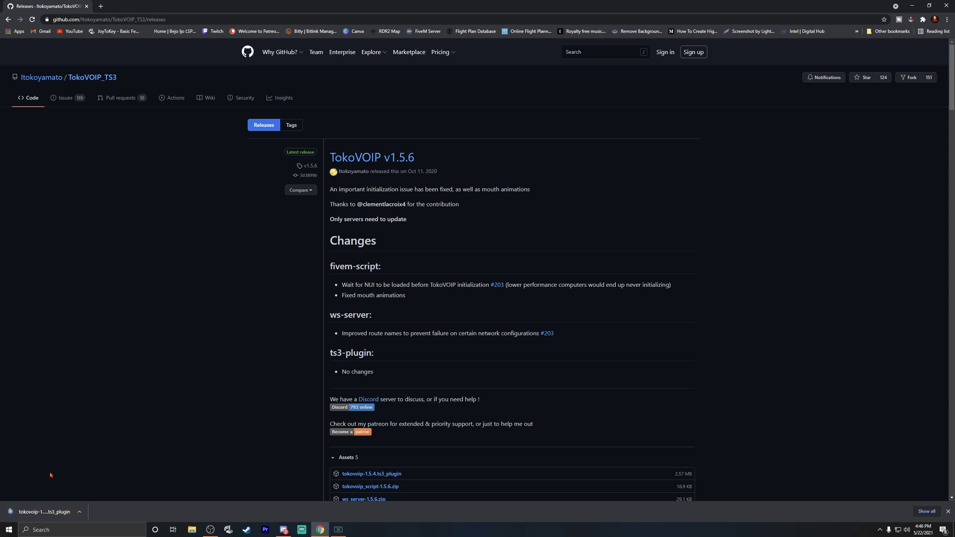
- Install and activate the downloaded TokoVOIP plugin, accepting the warning, then close Chrome
click(36, 512)
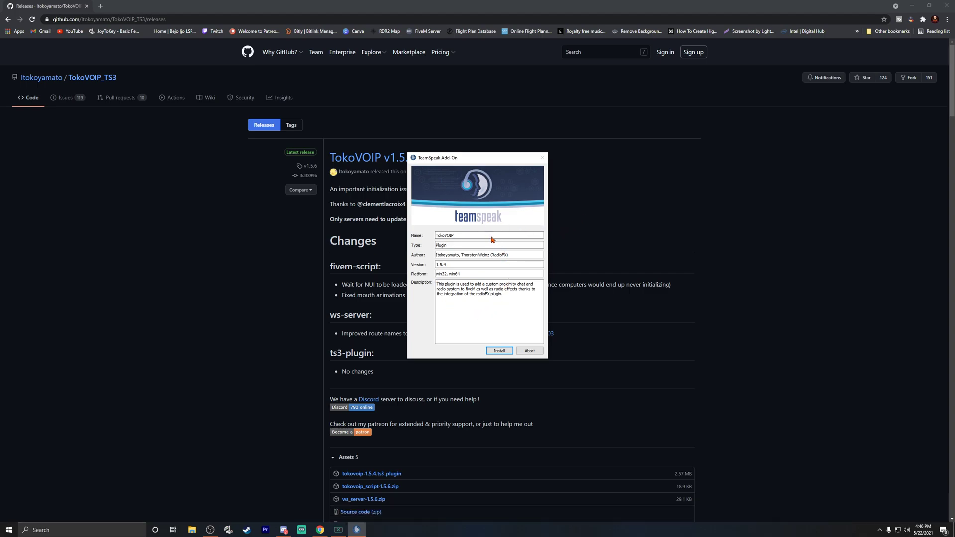
click(502, 350)
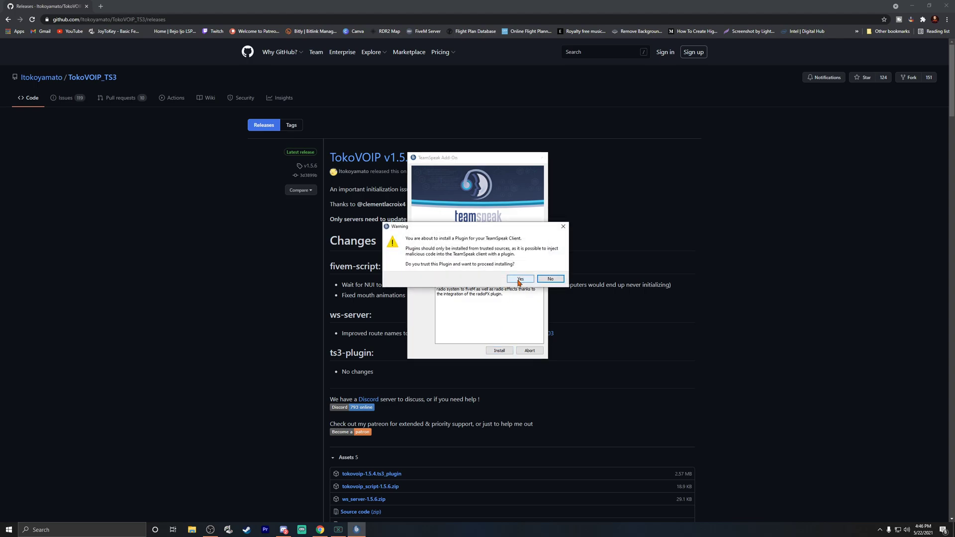
click(518, 281)
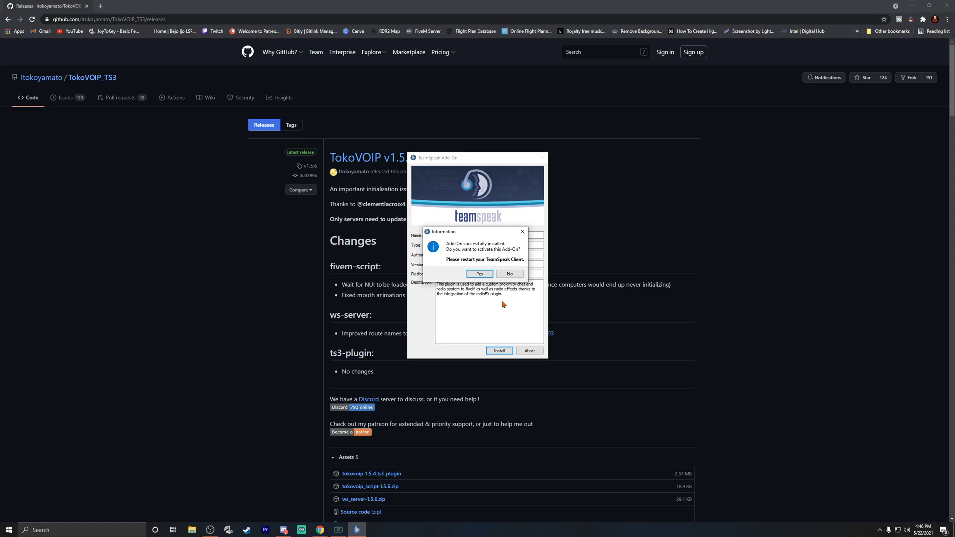
click(479, 274)
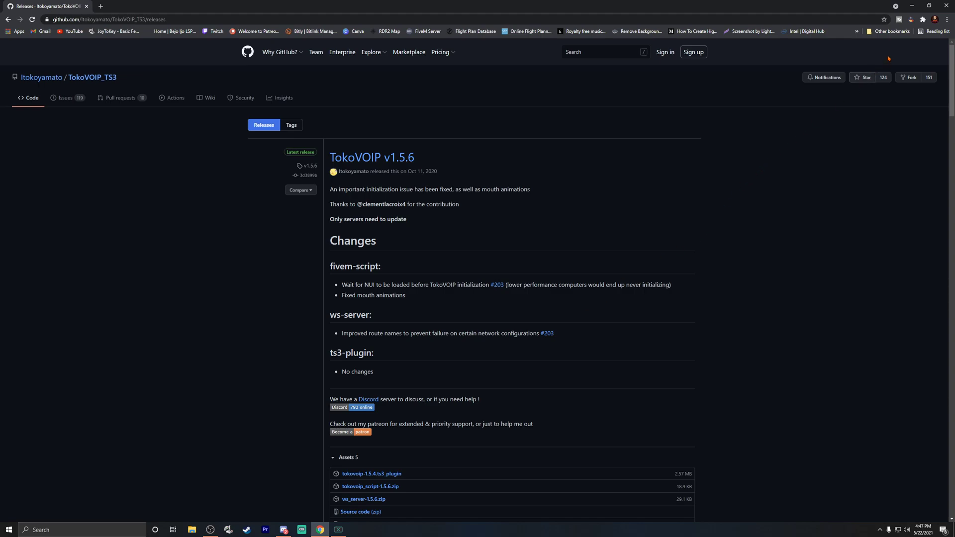
click(943, 7)
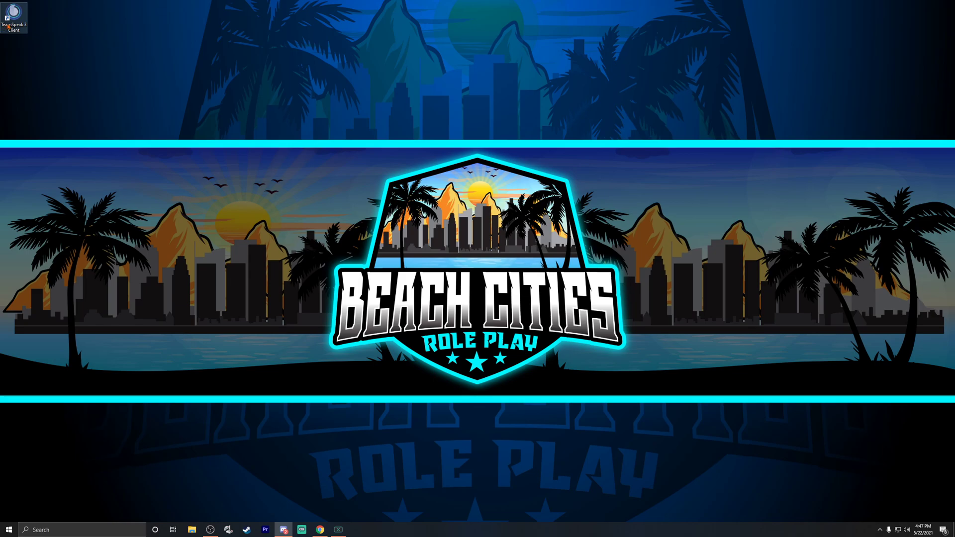
- Launch TeamSpeak 3, check the Plugins menu lists TokoVoip and Radio FX, then reopen Chrome
double_click(3, 26)
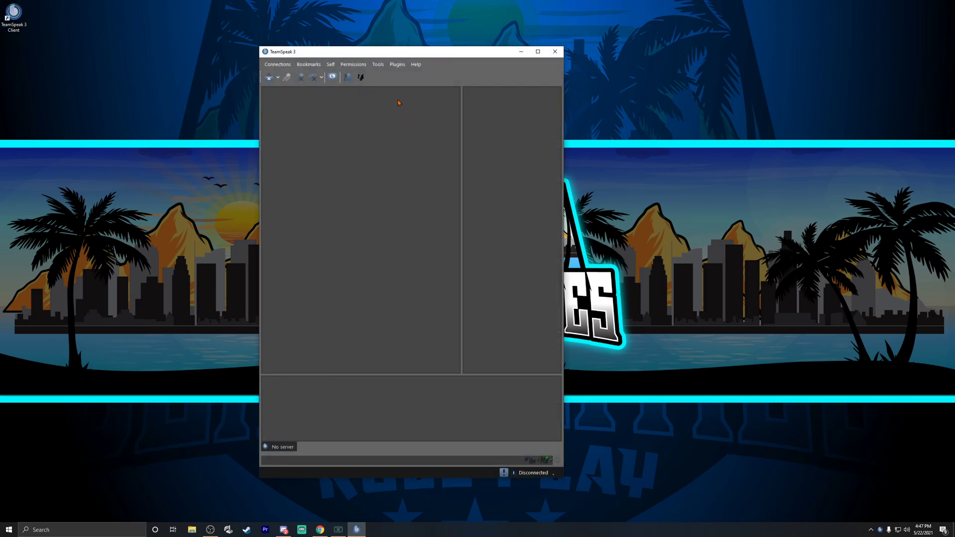
click(390, 69)
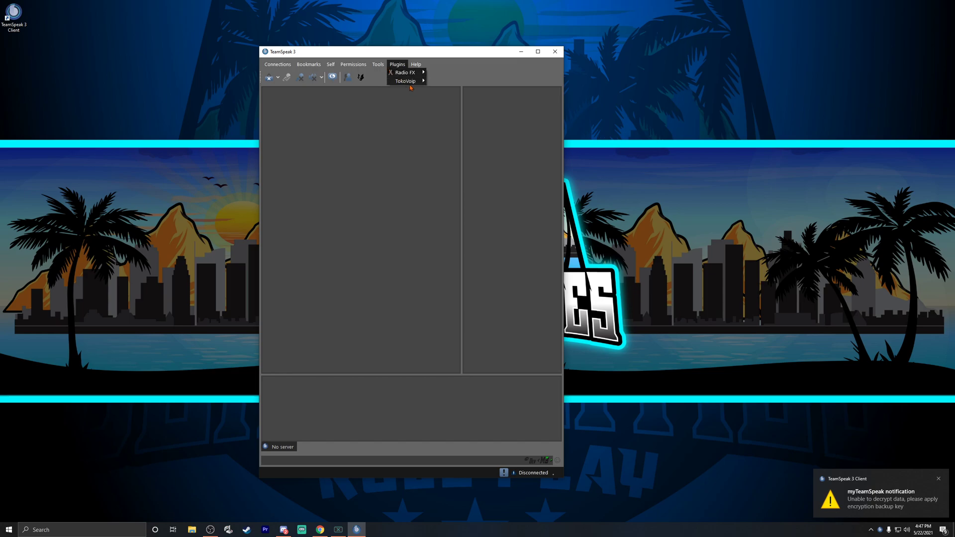
mouse_move(412, 85)
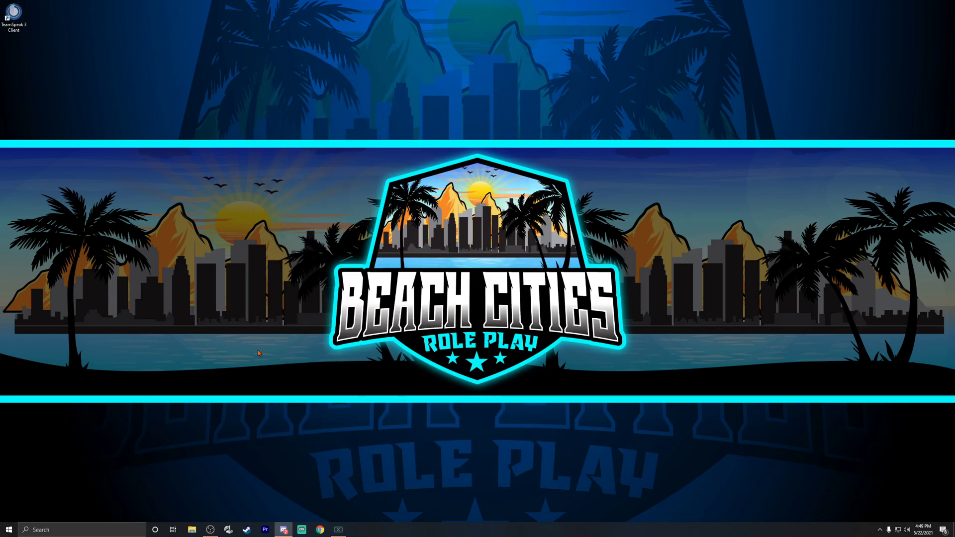
click(320, 529)
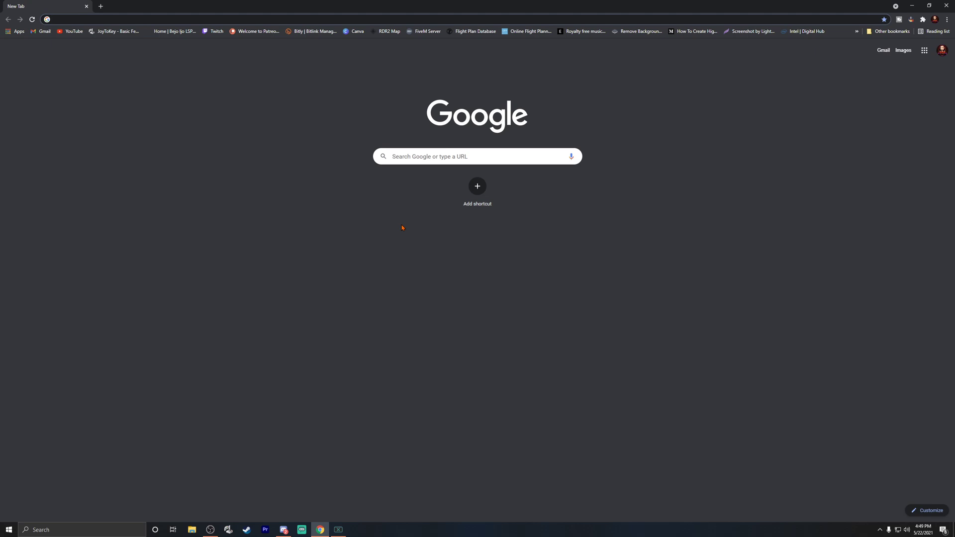
- From venomsolutions.net Contact & Links, download the FiveM & TeamSpeak3 Launcher setup and run it
text(veno)
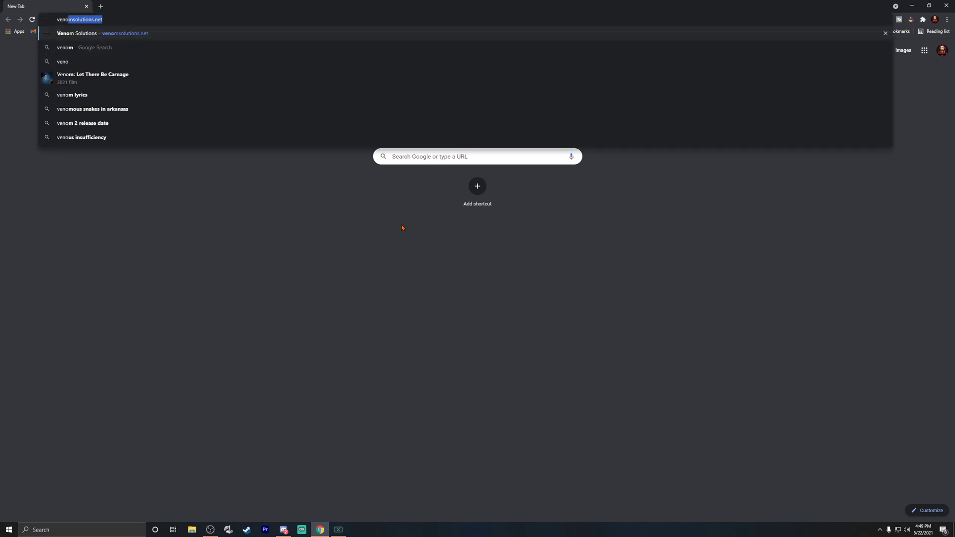
key(Return)
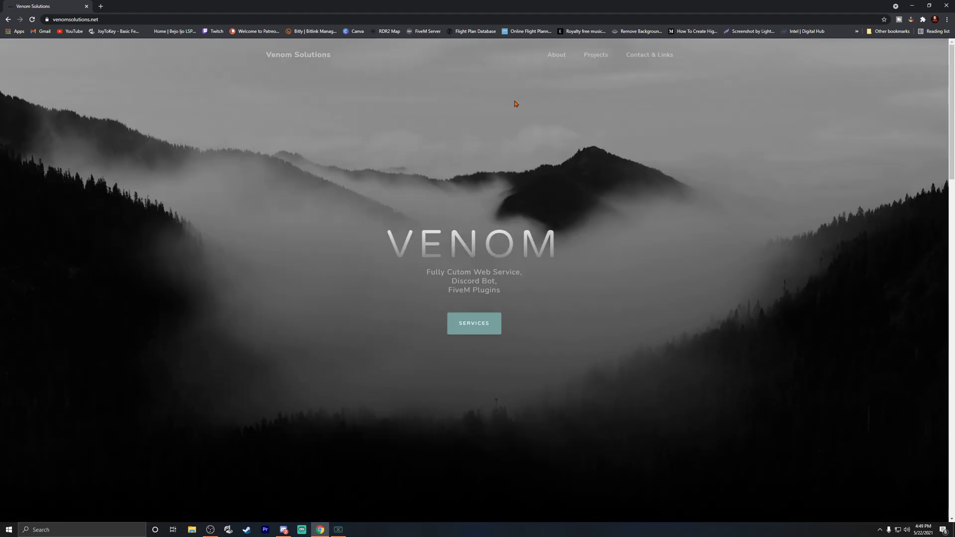
click(666, 58)
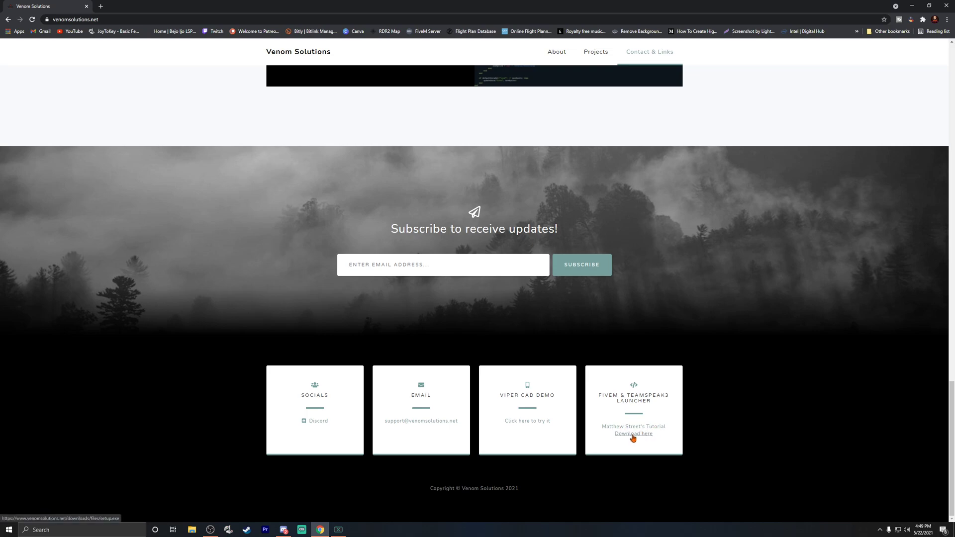
click(633, 435)
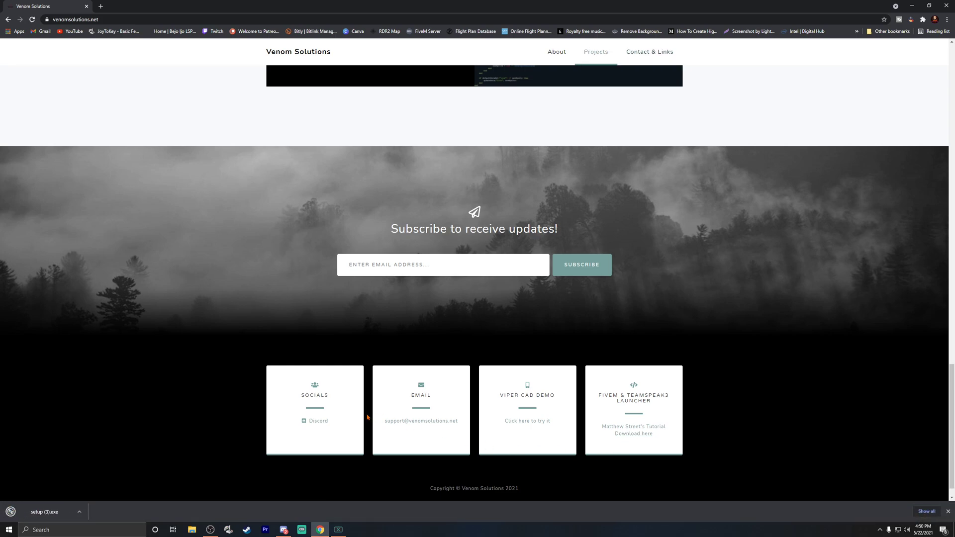
click(45, 511)
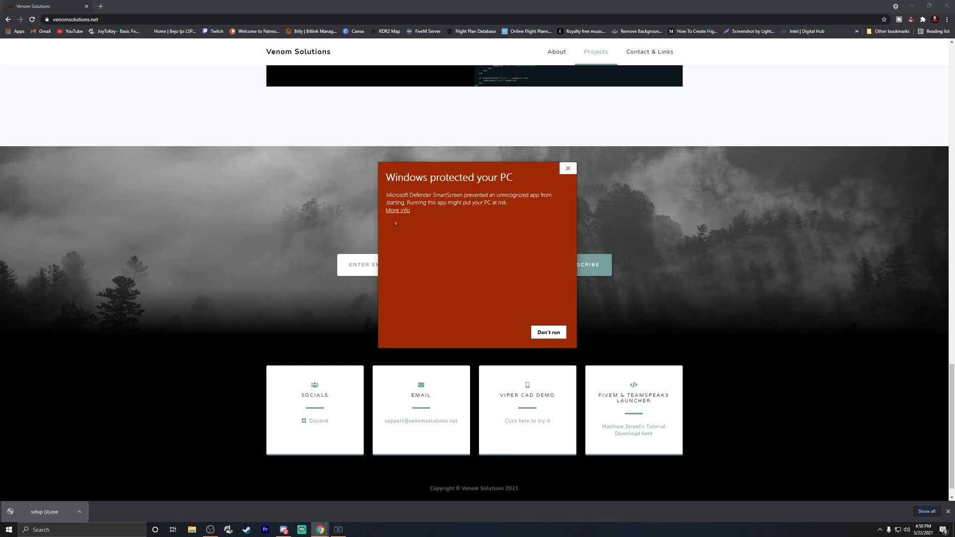
- Let the unrecognized launcher setup run anyway through SmartScreen's More info
click(404, 212)
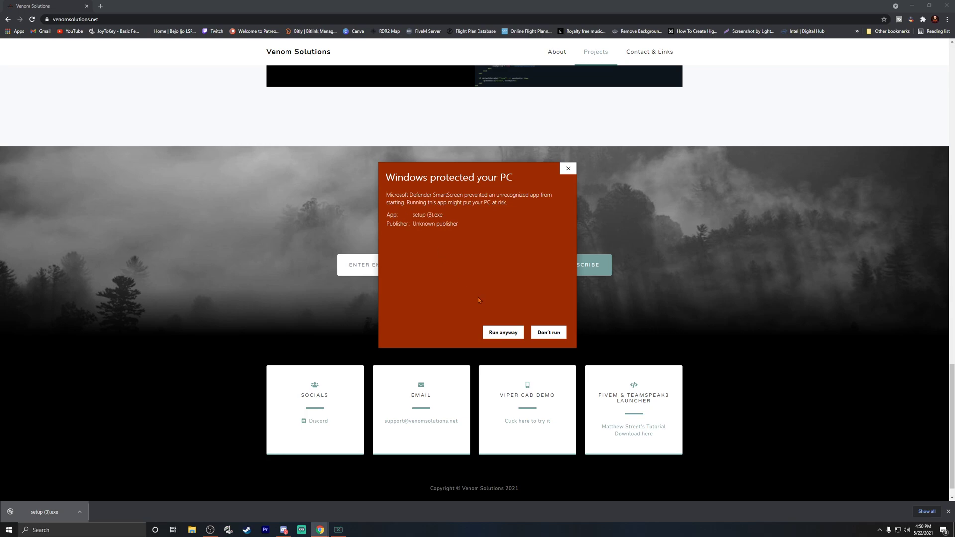
click(497, 333)
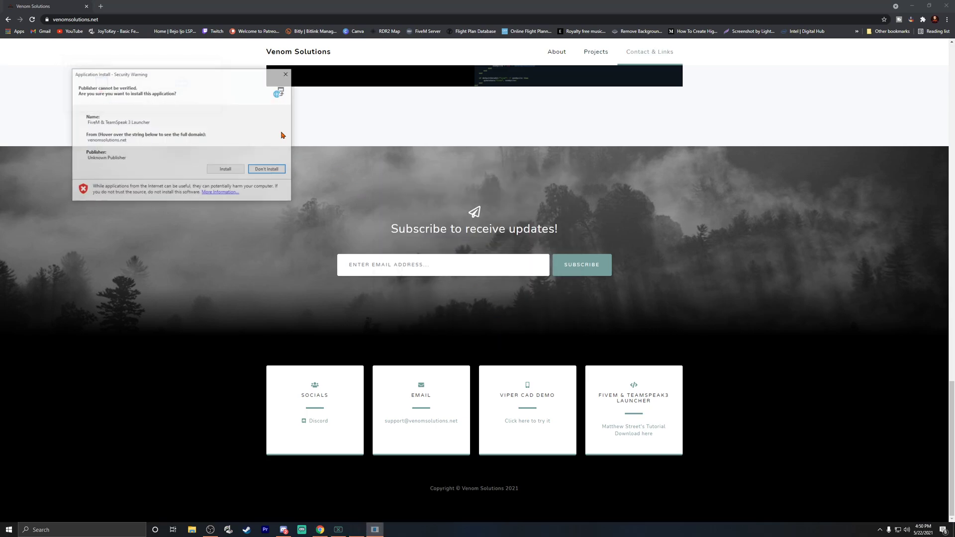
click(946, 6)
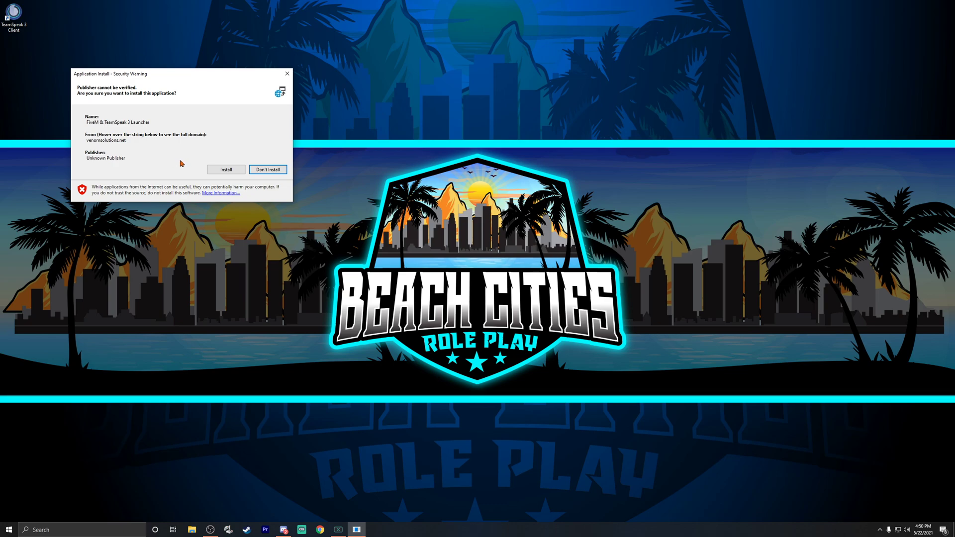
- Install the FiveM & TeamSpeak 3 Launcher and allow it past SmartScreen to open
click(213, 173)
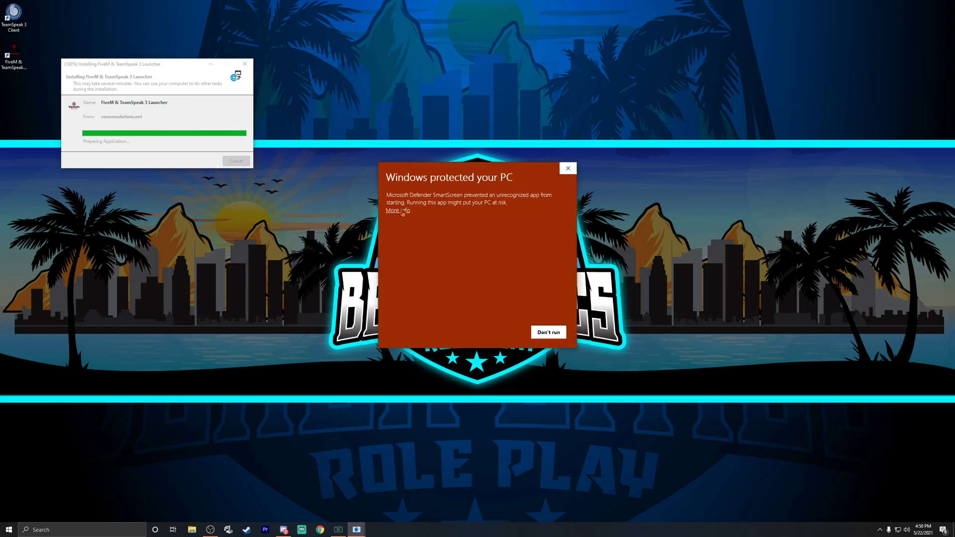
click(402, 211)
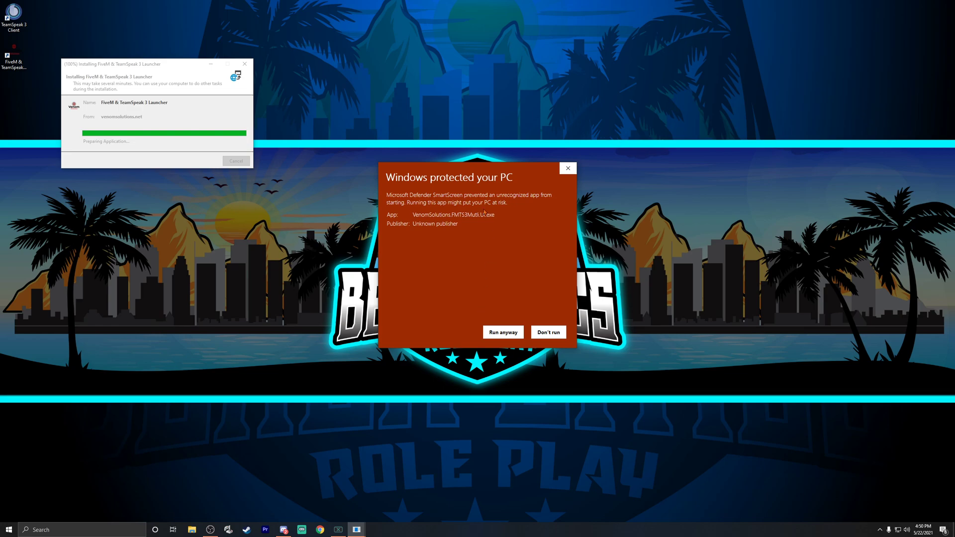
click(494, 333)
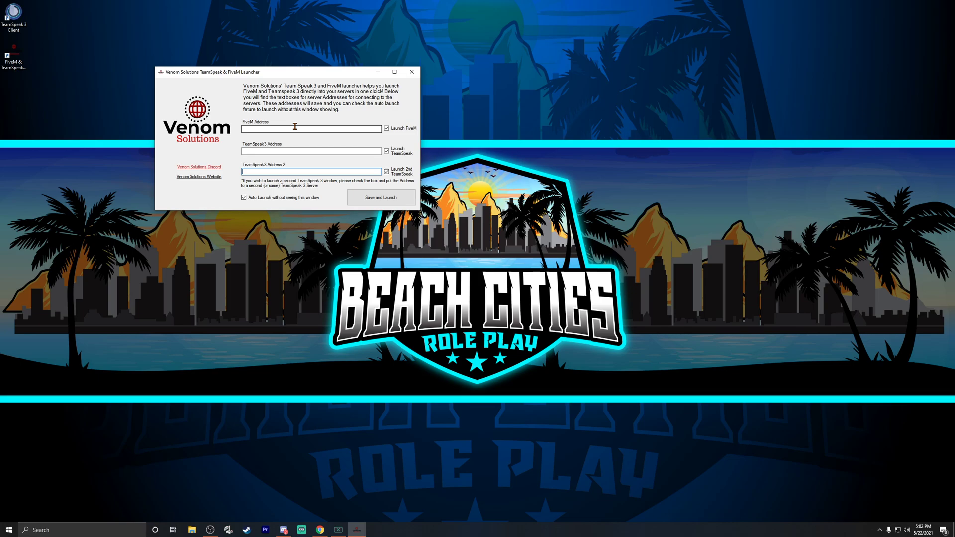
click(279, 127)
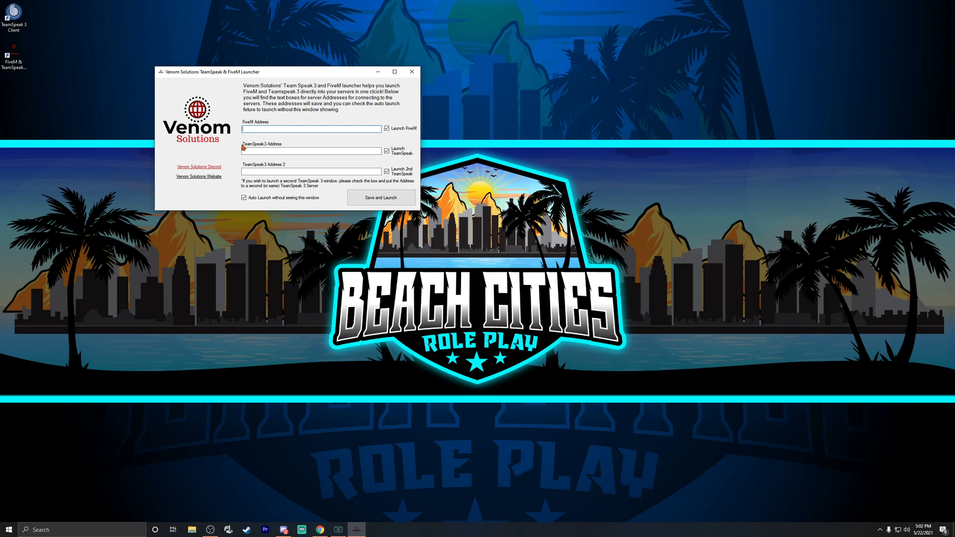
click(259, 151)
click(264, 171)
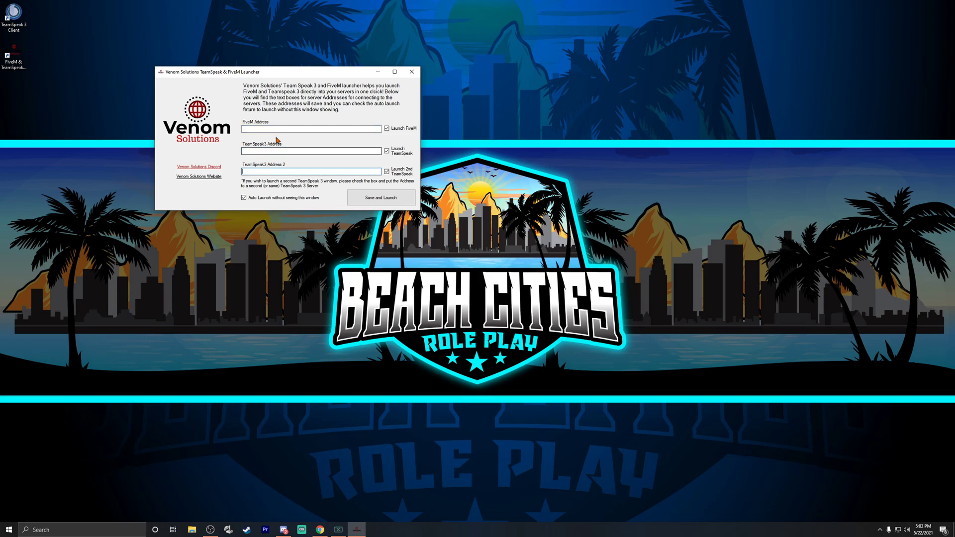
click(251, 198)
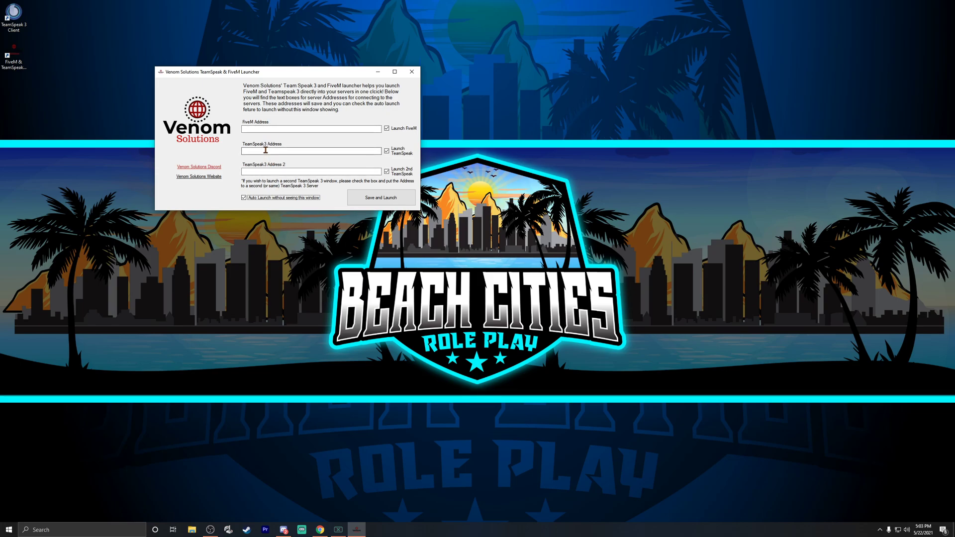
click(23, 67)
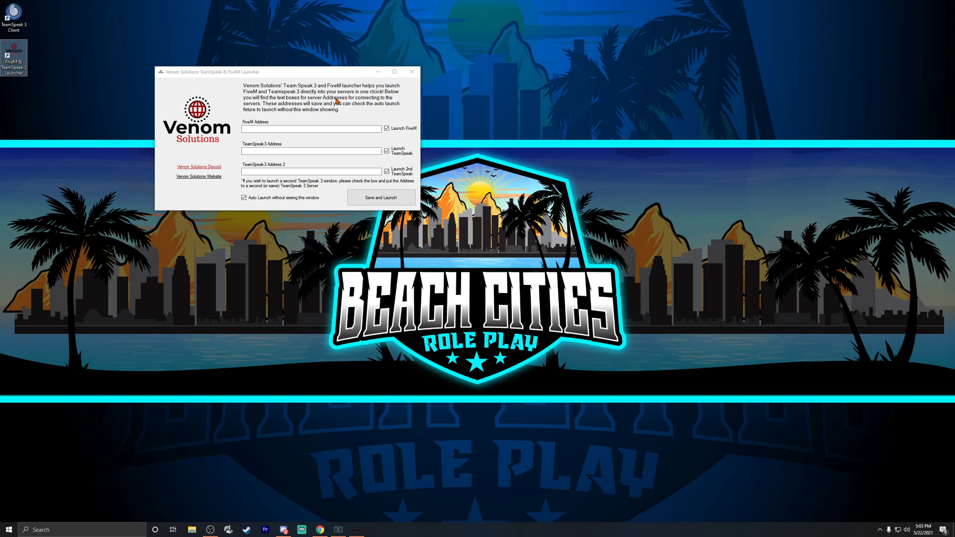
- Enable Launch TeamSpeak and Launch 2nd TeamSpeak in the Venom Solutions launcher
click(387, 150)
click(387, 171)
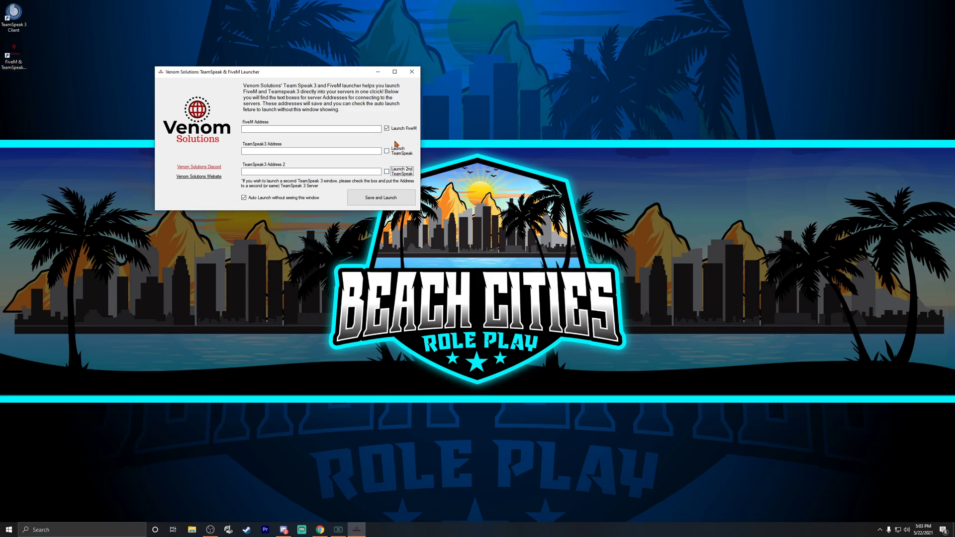
click(387, 151)
click(387, 171)
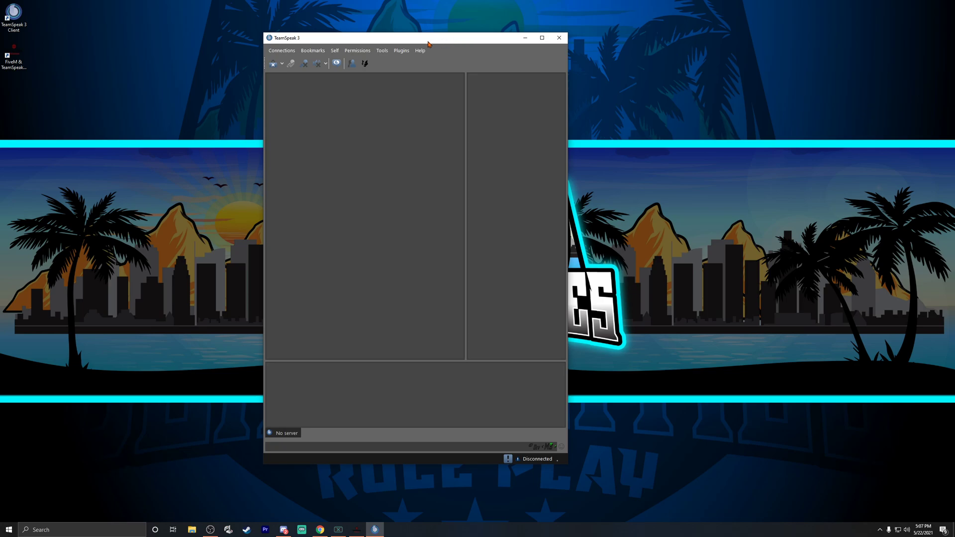
- Open TeamSpeak's Tools > Options dialog to reach the Hotkeys page
click(382, 51)
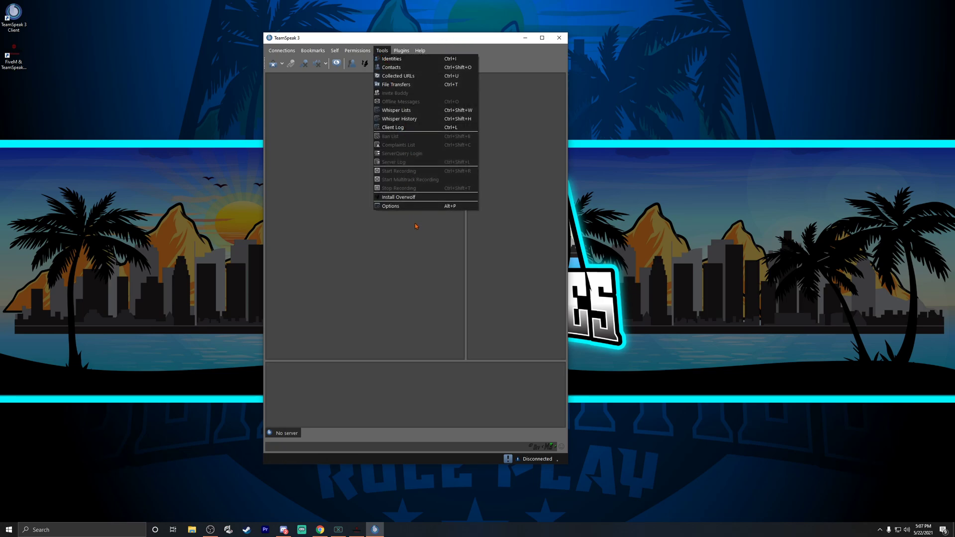
click(391, 206)
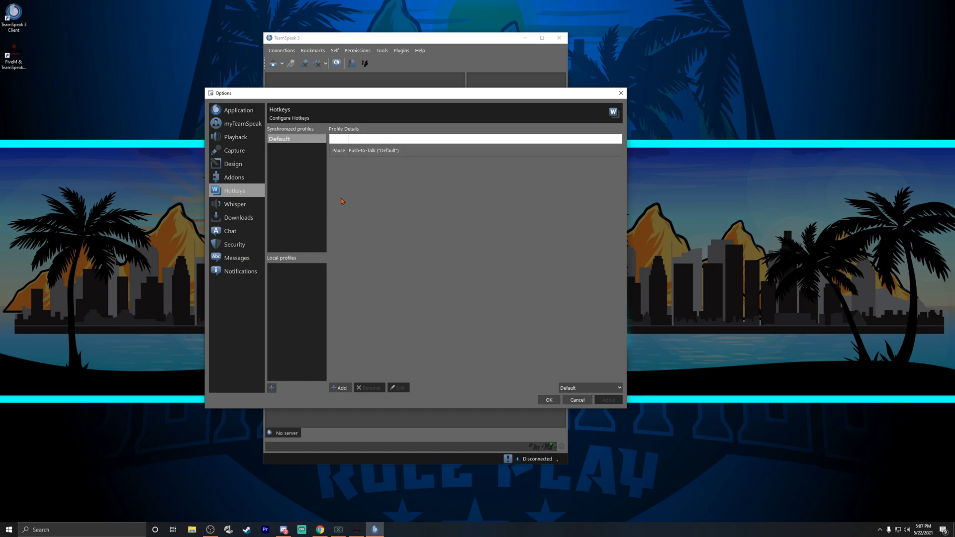
- Reassign the Default profile's Push-to-Talk hotkey from Pause to F9
click(344, 153)
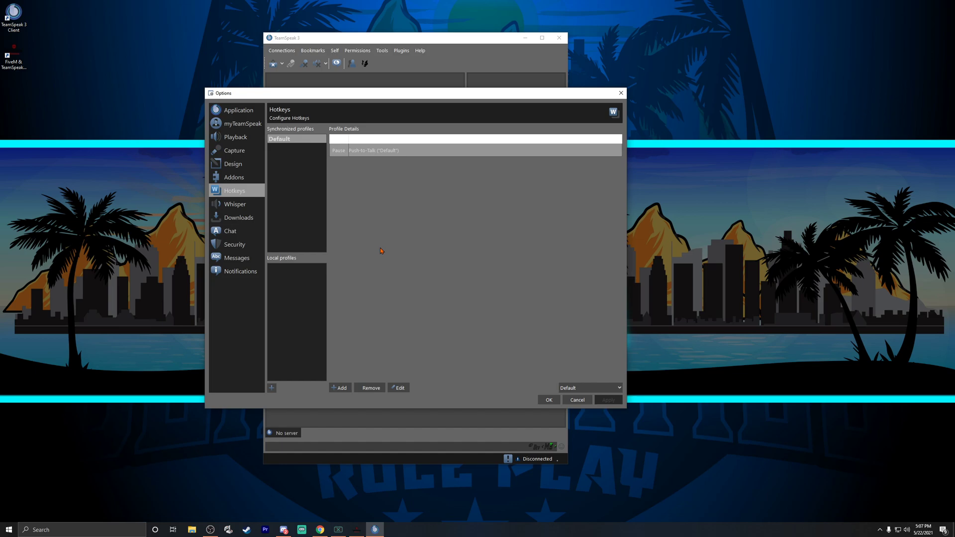
double_click(388, 150)
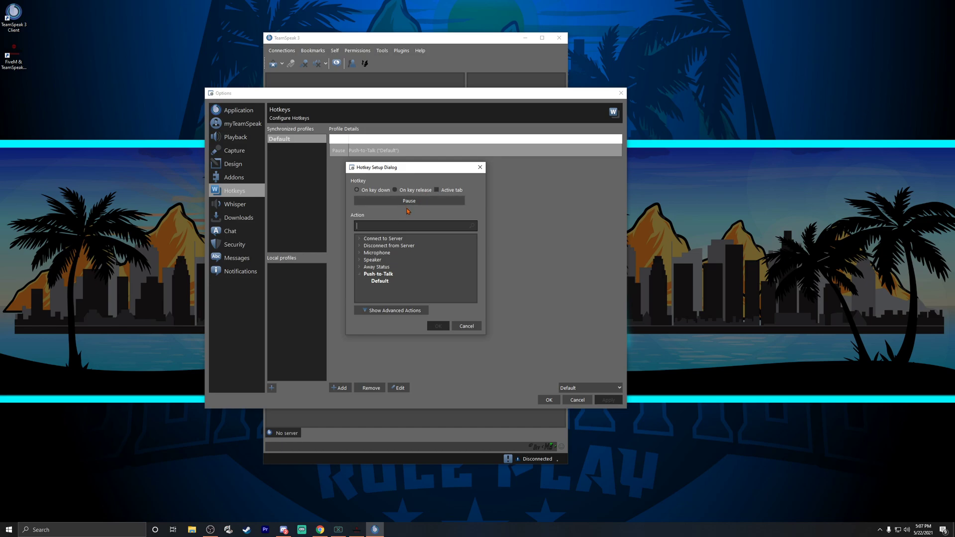
click(409, 204)
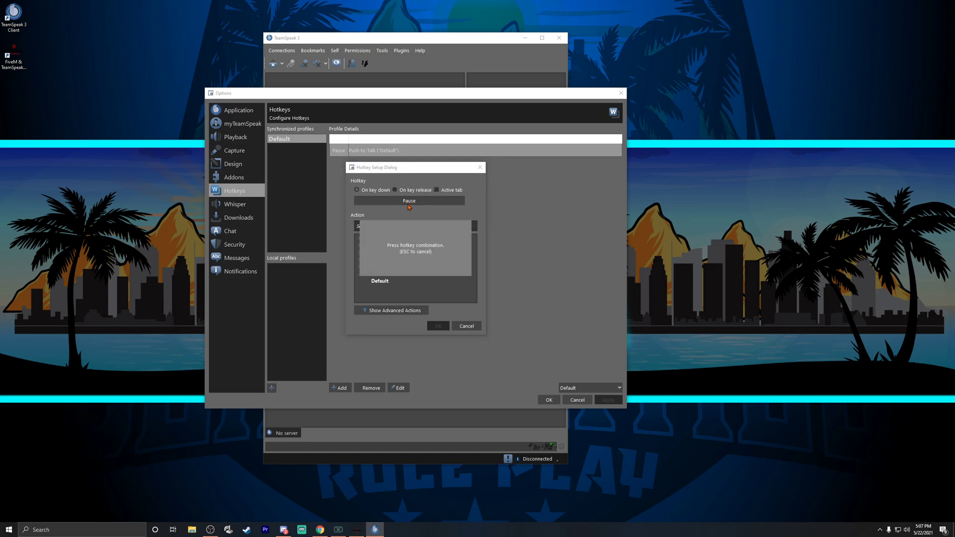
key(F9)
click(438, 326)
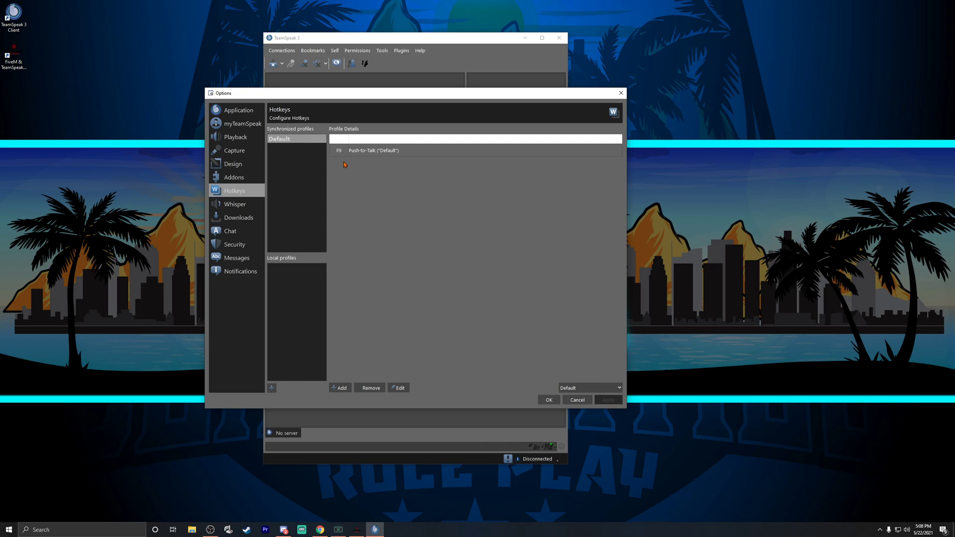
click(273, 388)
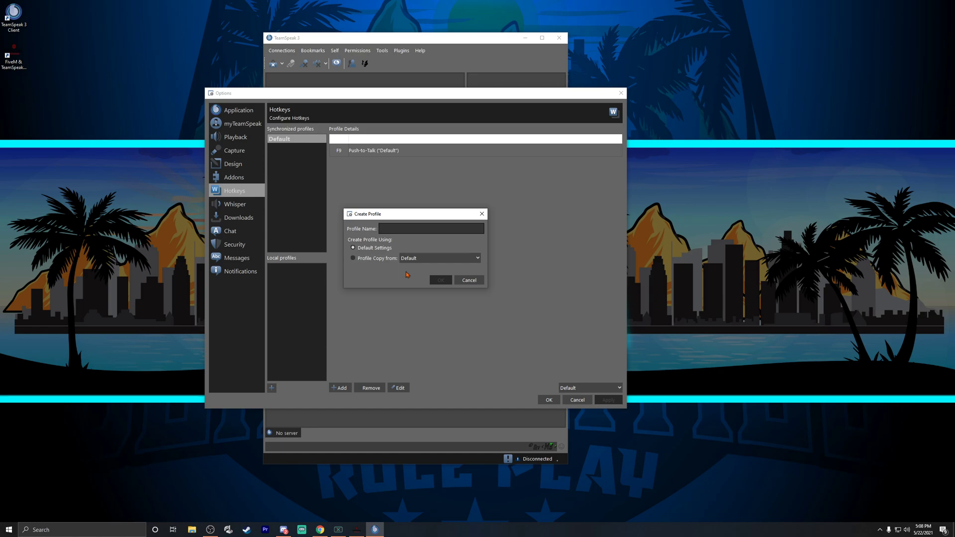
- Create a new hotkey profile named Radio and select it
text(Rad)
click(440, 281)
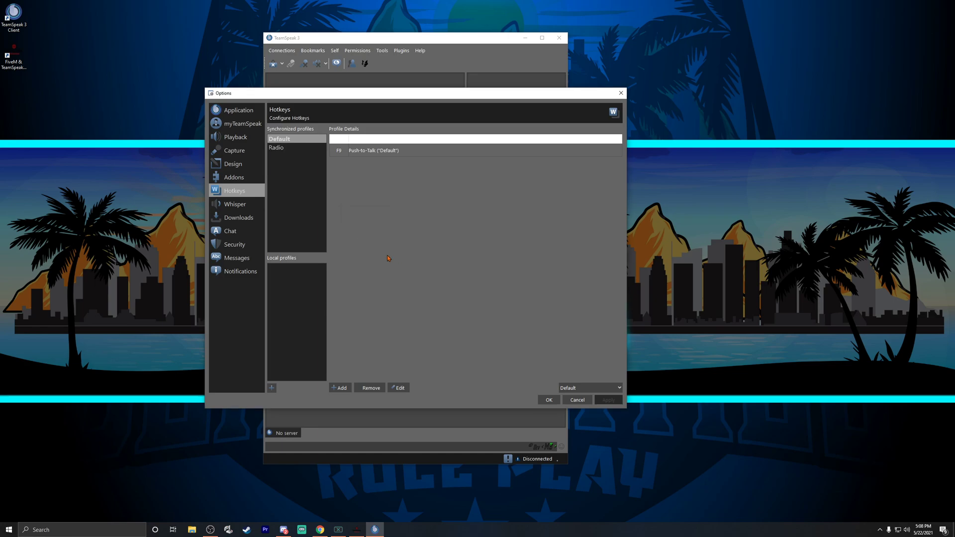
click(296, 149)
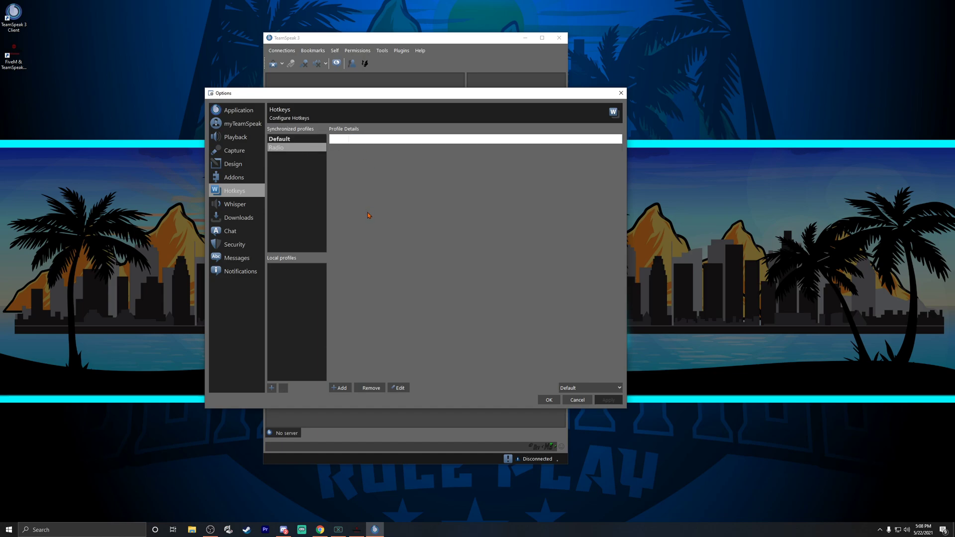
- Add a Pause hotkey to the Radio profile with Push-to-Talk as its action
click(342, 388)
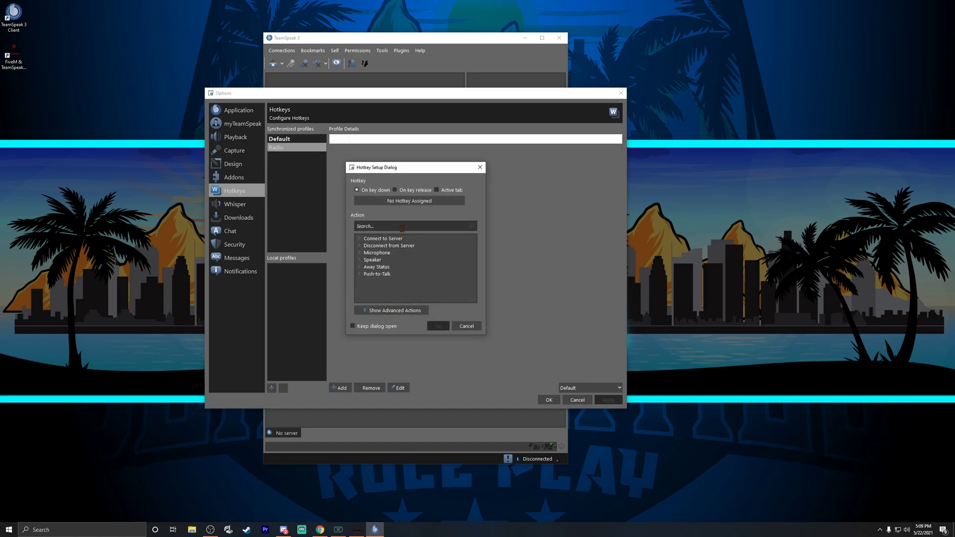
click(410, 201)
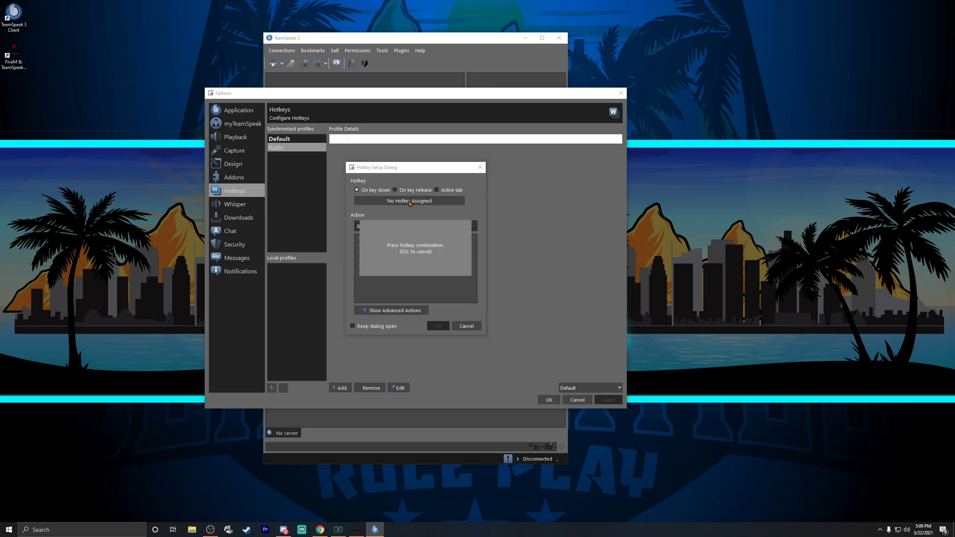
key(Pause)
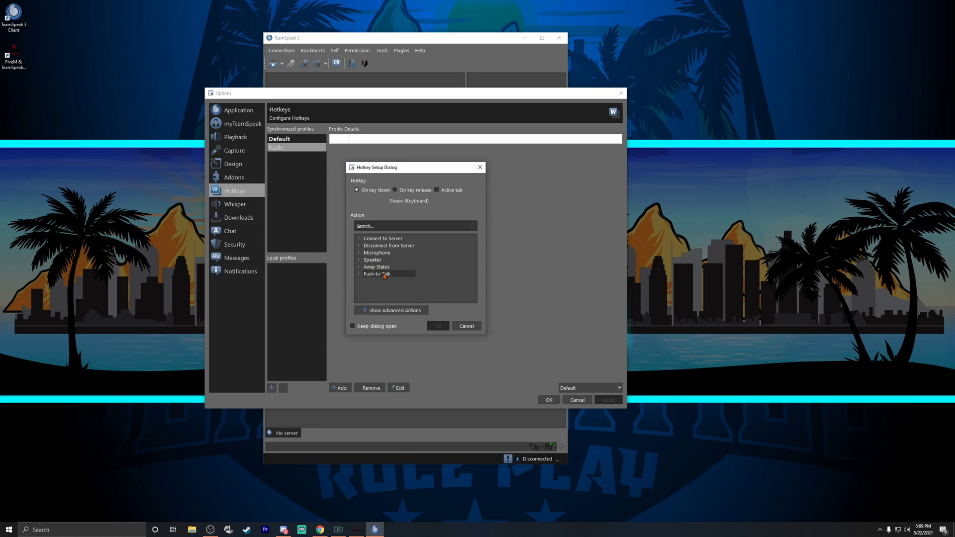
click(376, 274)
- Bind the Pause key to Default push-to-talk in the Radio profile, reselect Default, and save
click(360, 275)
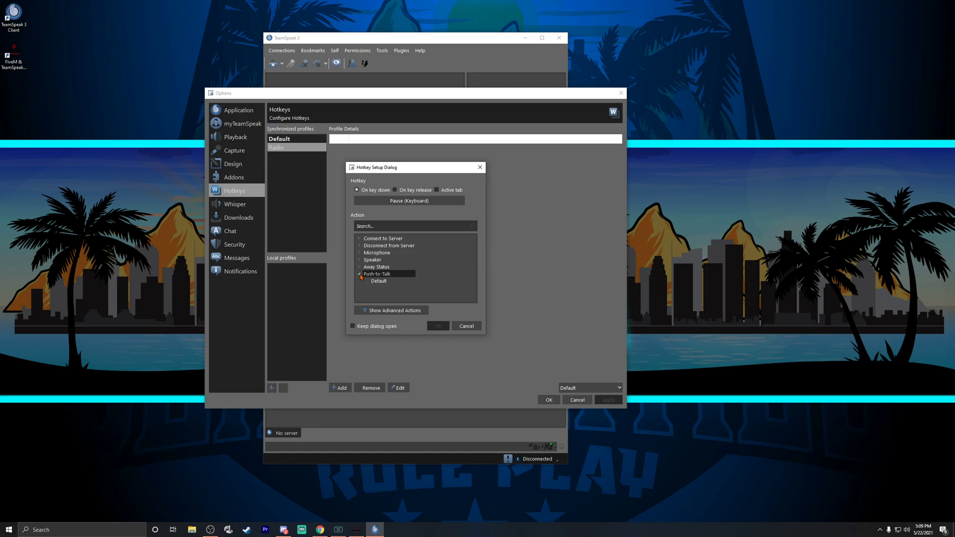
click(379, 282)
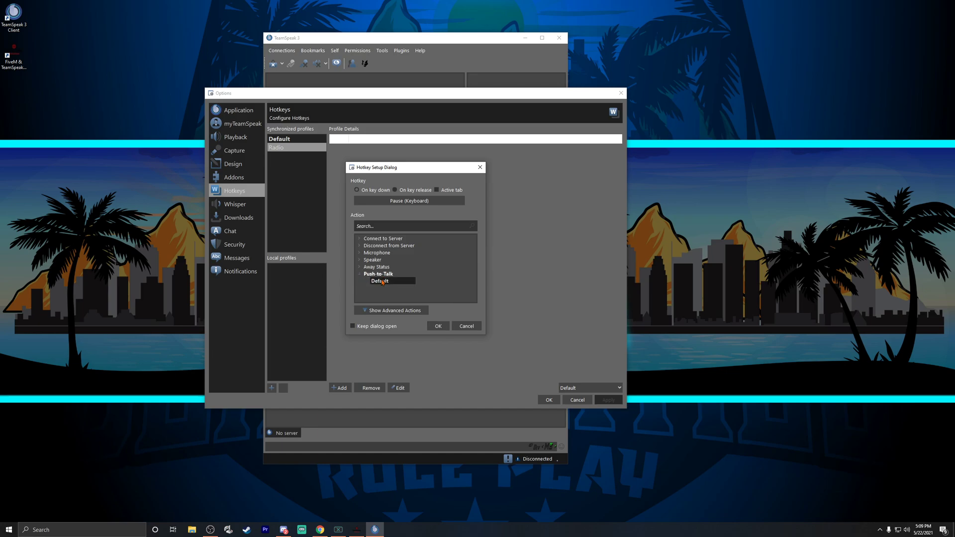
click(437, 326)
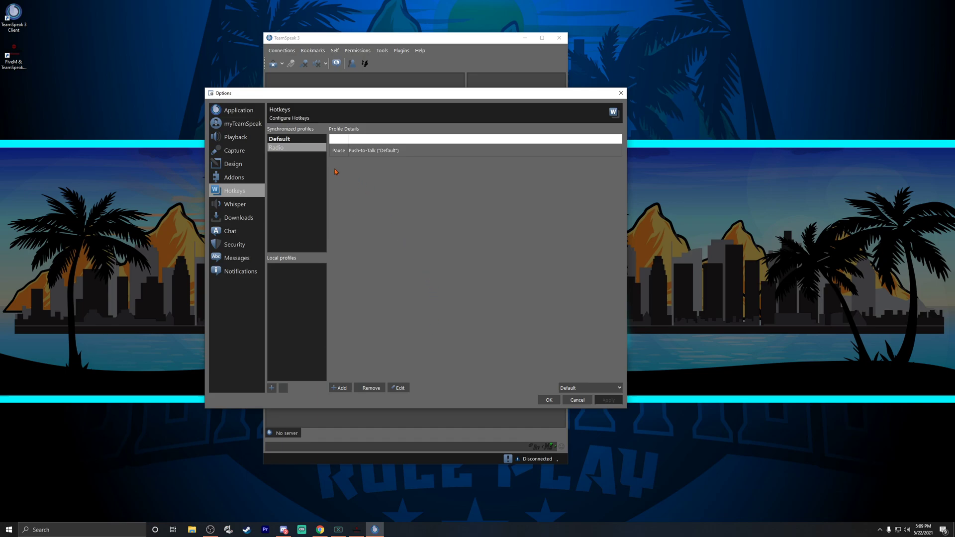
click(291, 140)
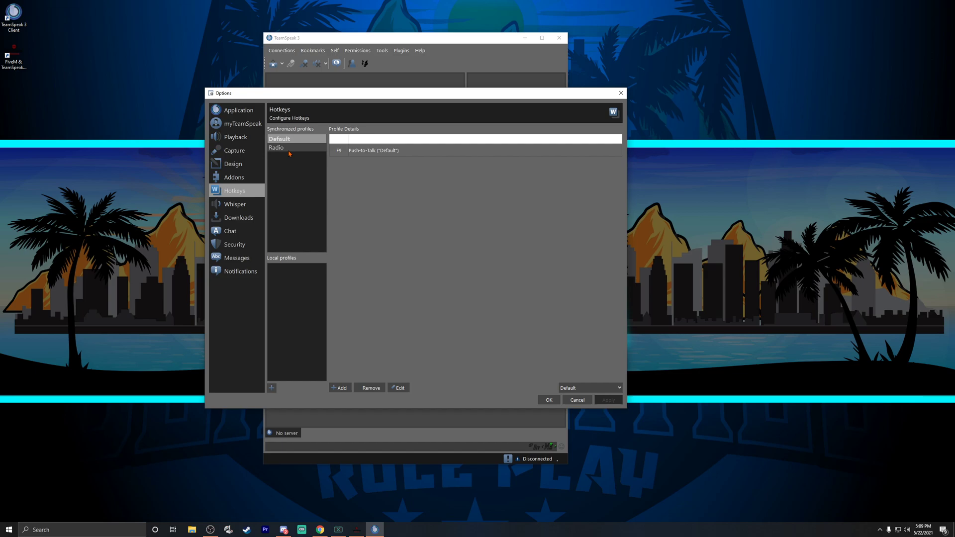
click(549, 400)
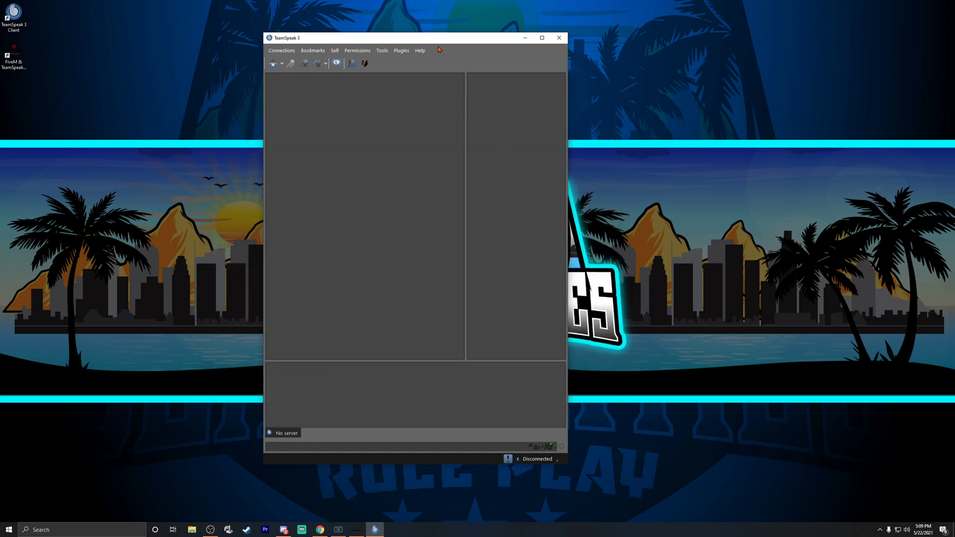
- Relaunch via the FiveM & TeamSpeak shortcut and place the two clients on the left and right
drag(442, 41, 359, 42)
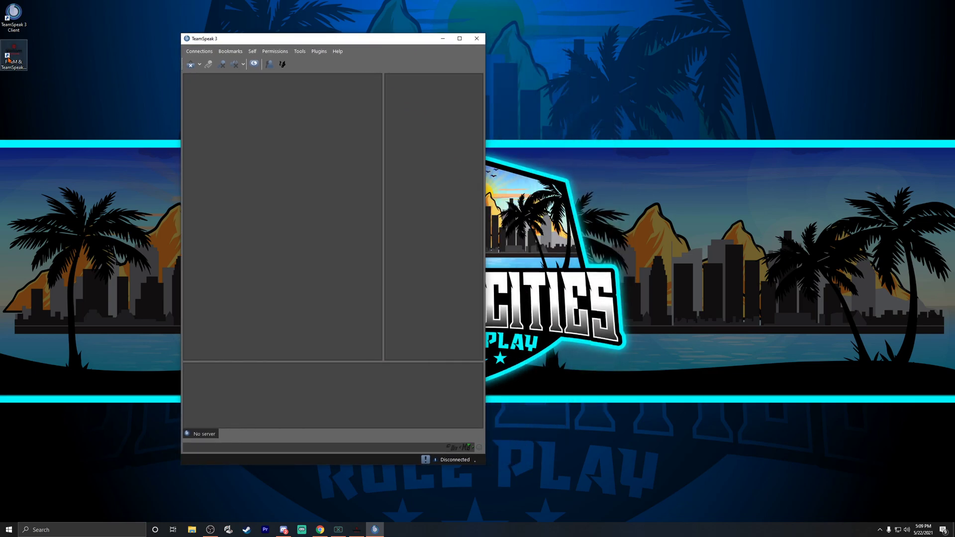
click(477, 39)
double_click(25, 62)
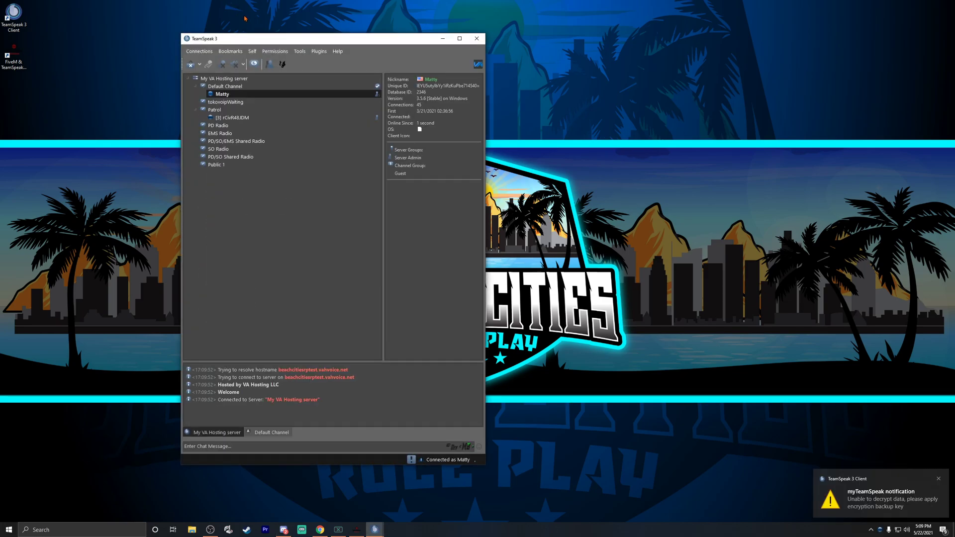
drag(544, 64, 682, 47)
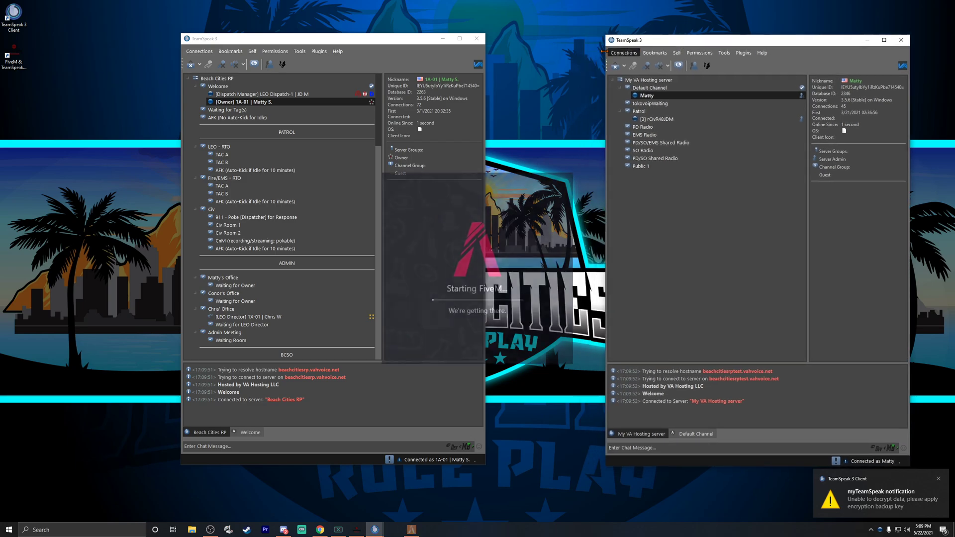
drag(403, 43, 262, 37)
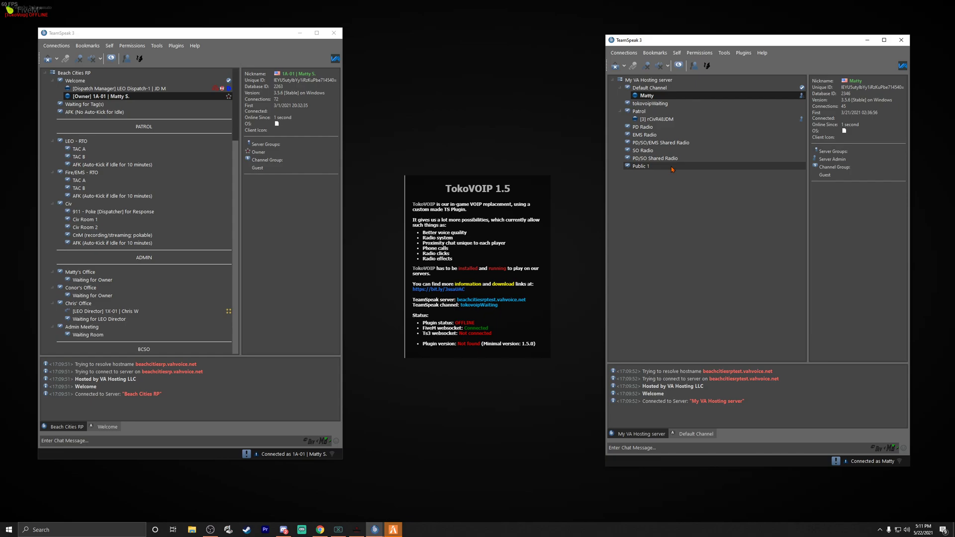
- Connect TokoVoip from the Plugins menu of the right-hand My VA Hosting client
mouse_move(672, 172)
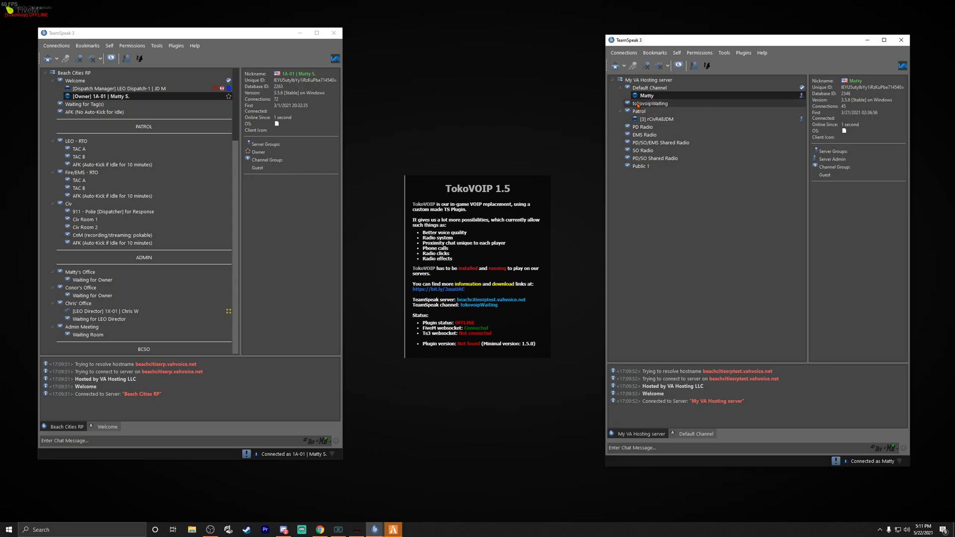
mouse_move(664, 107)
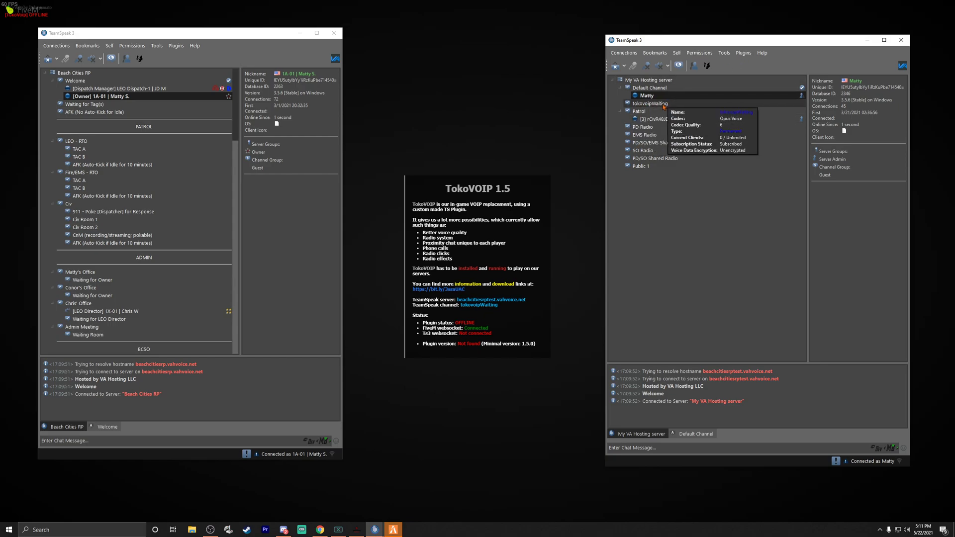
click(745, 53)
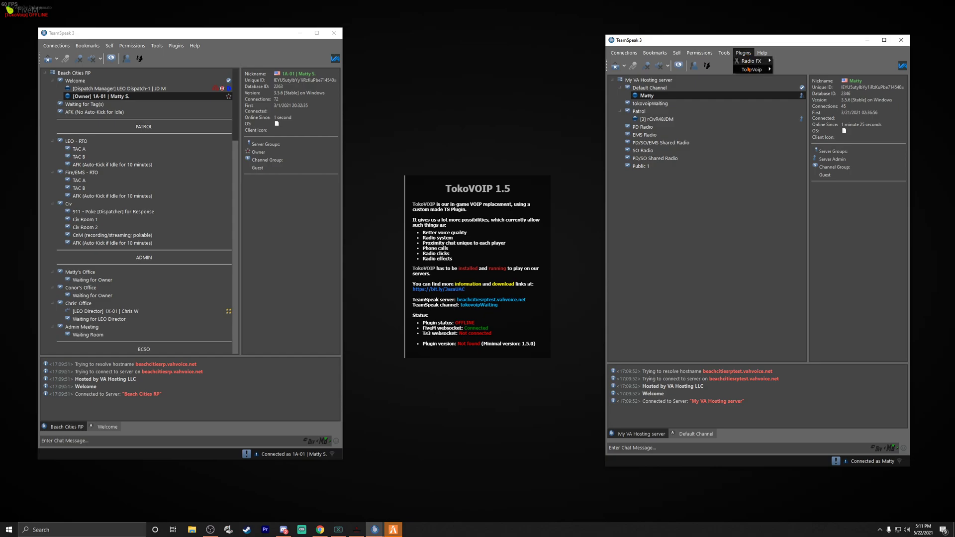
mouse_move(749, 70)
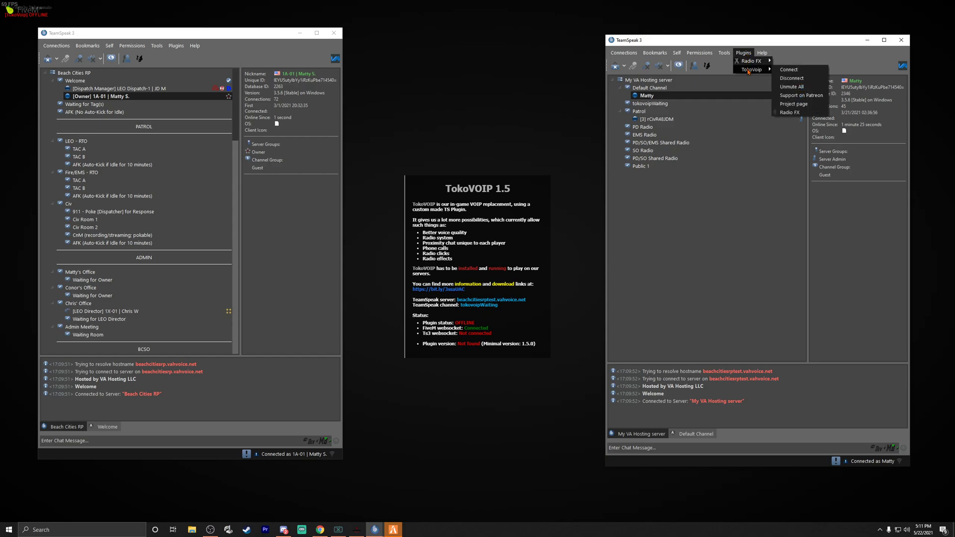
click(791, 72)
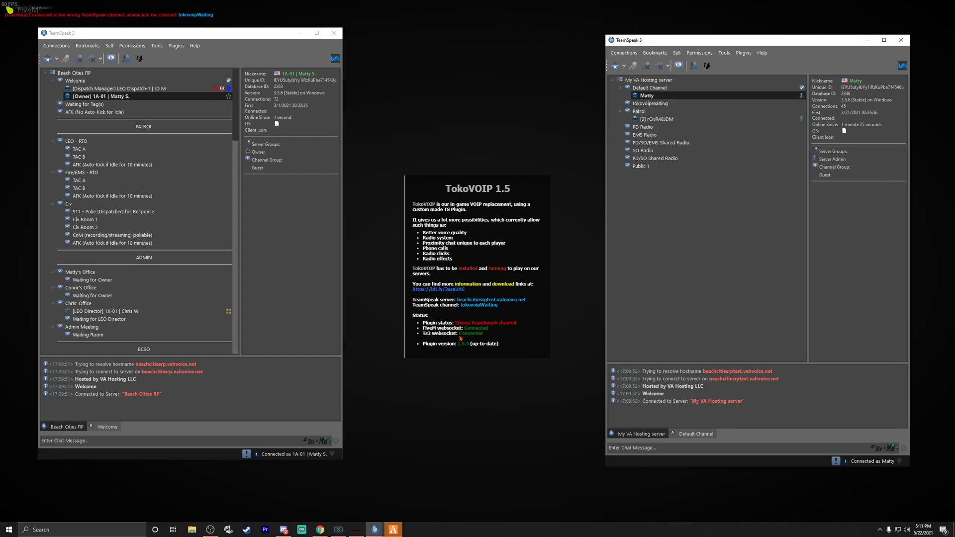
- Join the tokovoipWaiting channel so the client is moved into Patrol
click(744, 53)
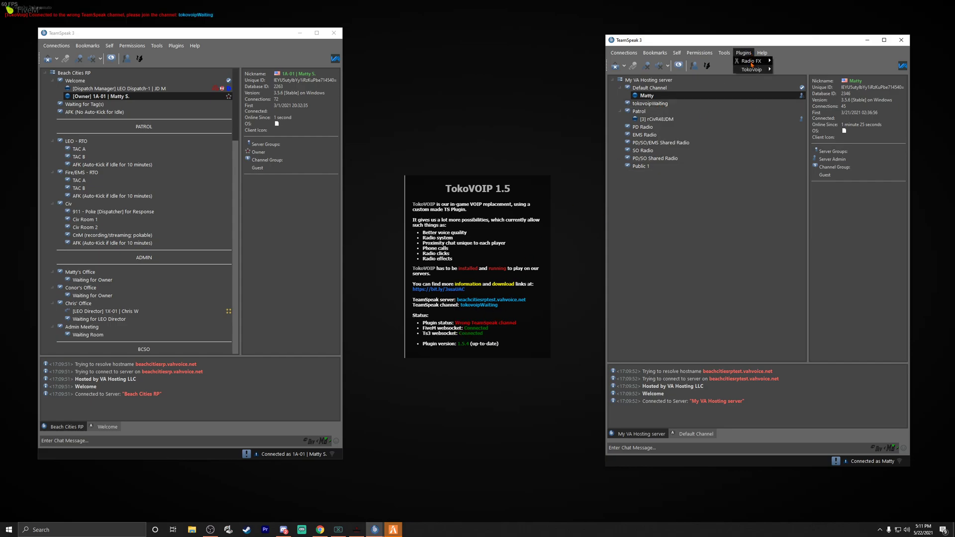
mouse_move(754, 72)
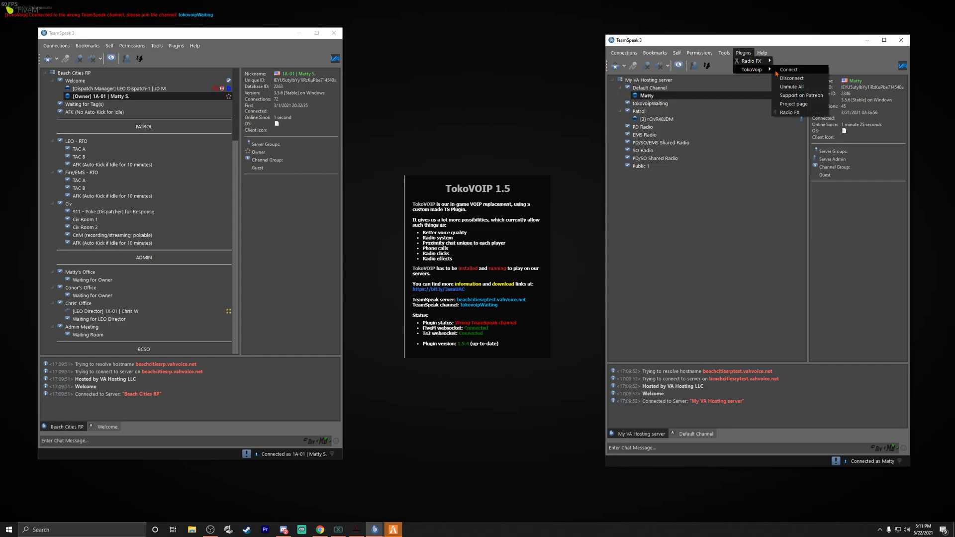
double_click(659, 104)
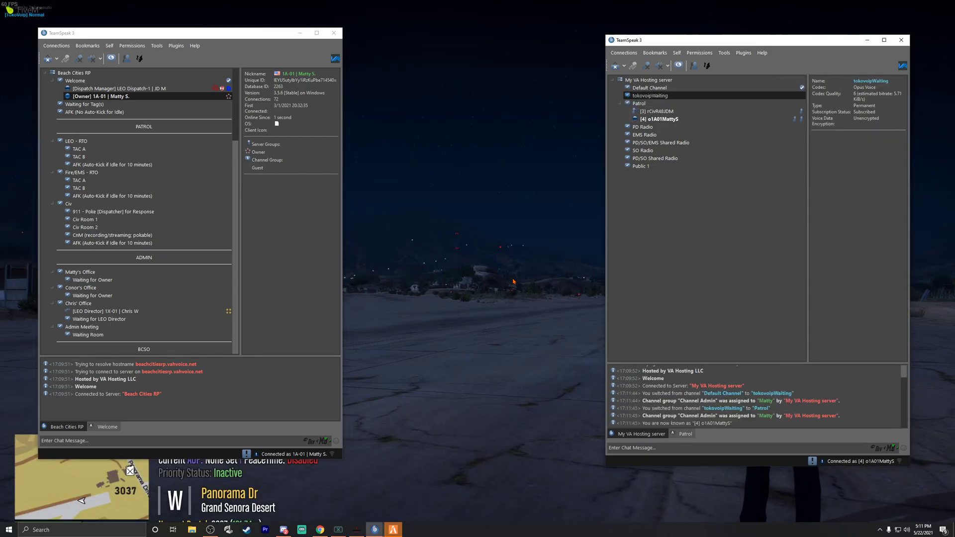
- Set the Beach Cities RP client's hotkey profile to Radio from its Self menu
click(513, 282)
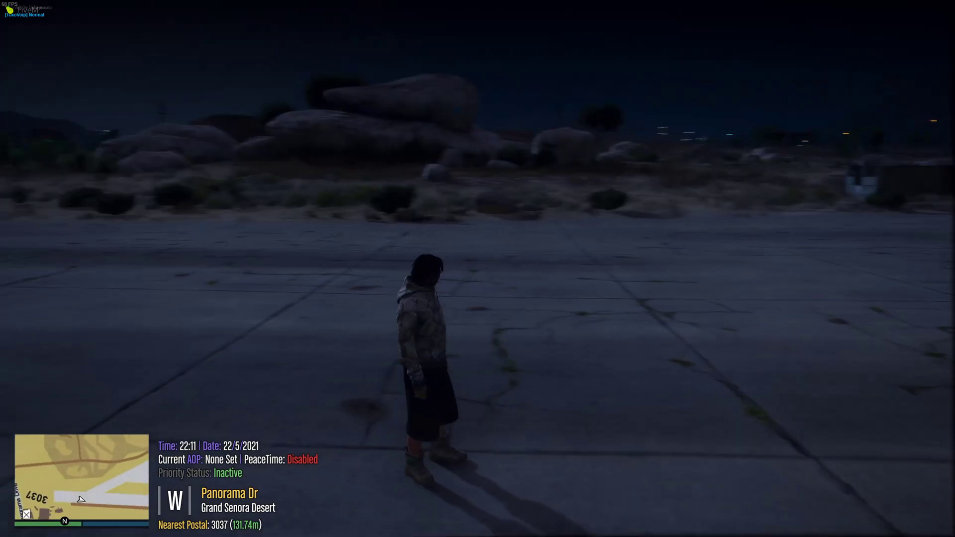
key(alt+Tab)
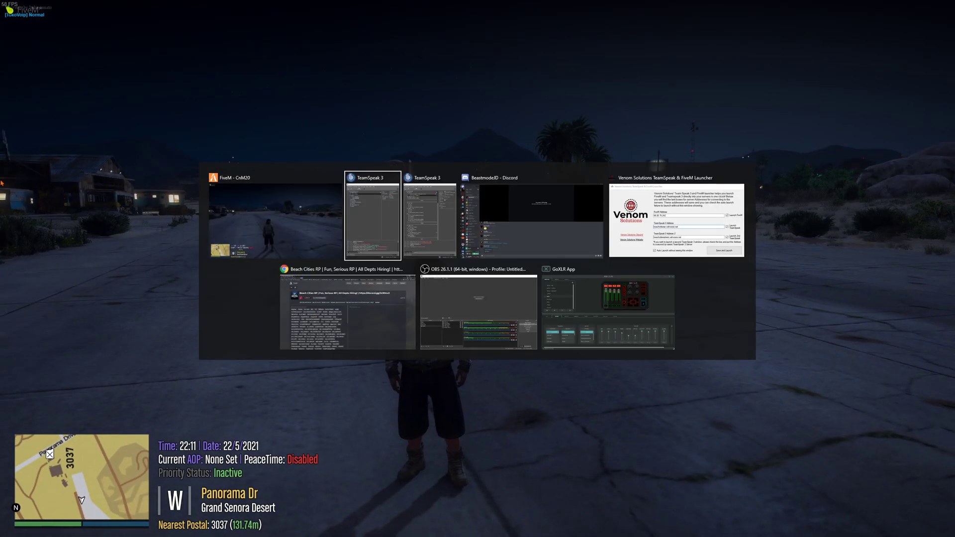
key(alt+Tab)
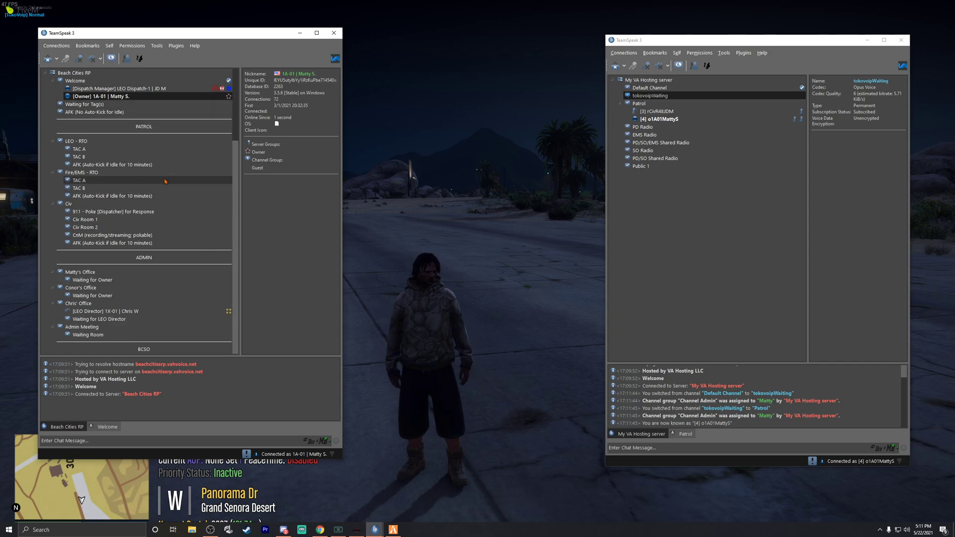
click(110, 46)
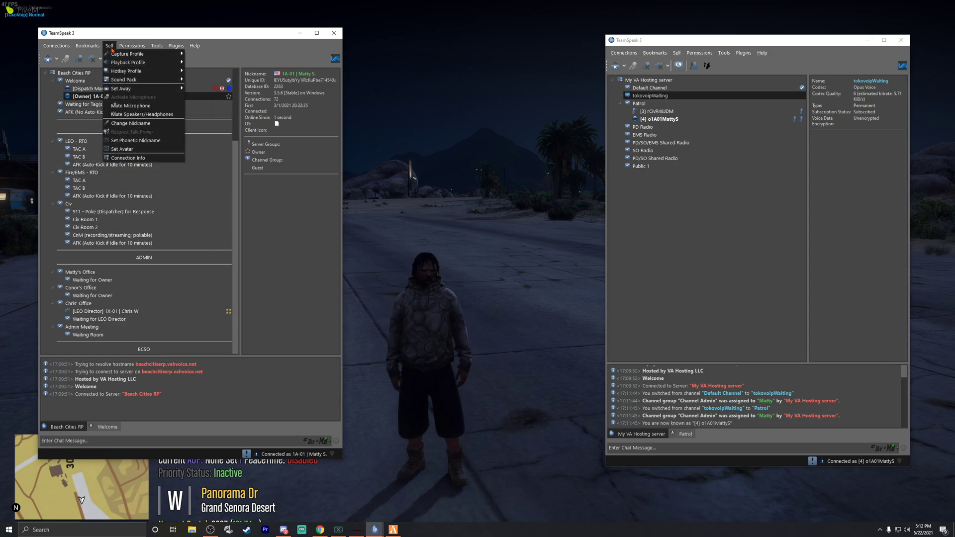
mouse_move(125, 74)
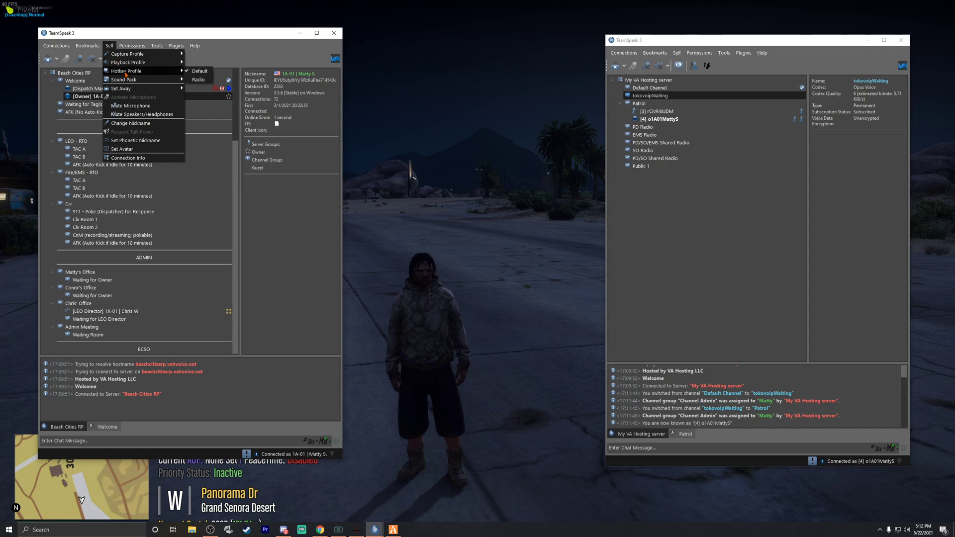
click(199, 81)
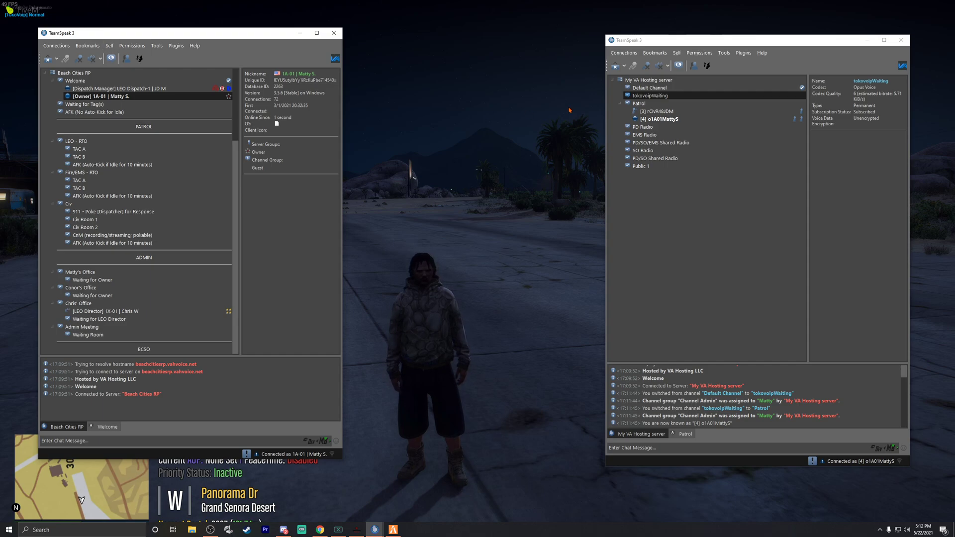
- Inspect the My VA Hosting client's Self menu without changing anything
click(678, 54)
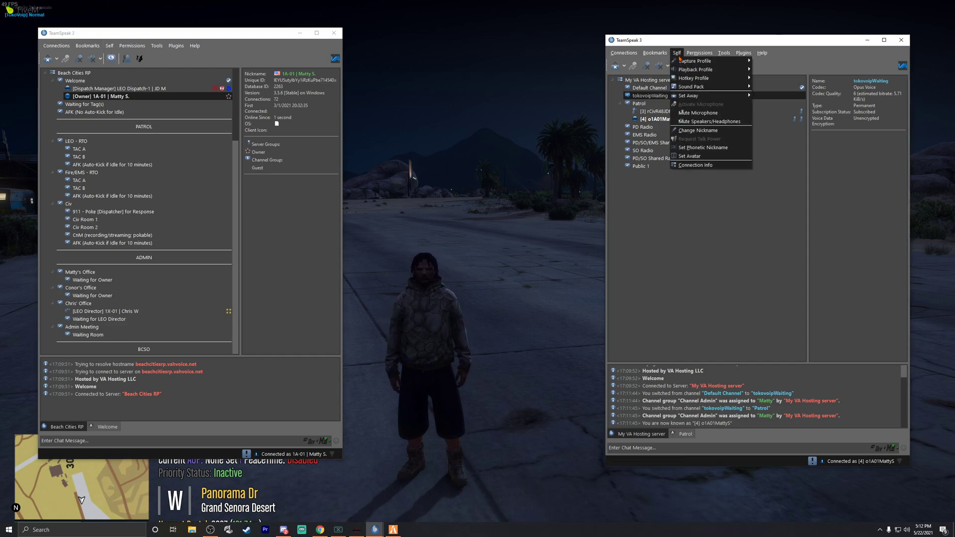
mouse_move(695, 81)
click(660, 44)
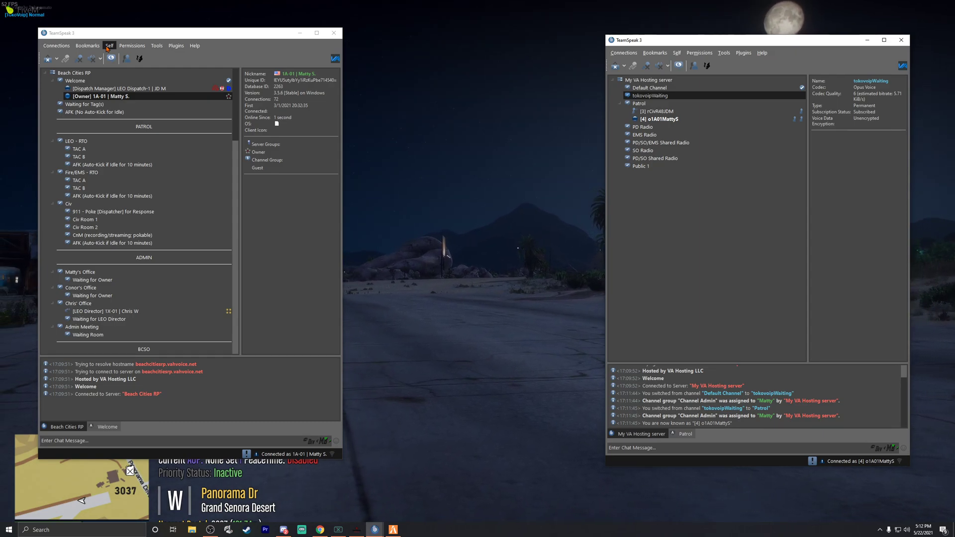
- Verify Radio is the active hotkey profile, then return to the FiveM game
click(108, 47)
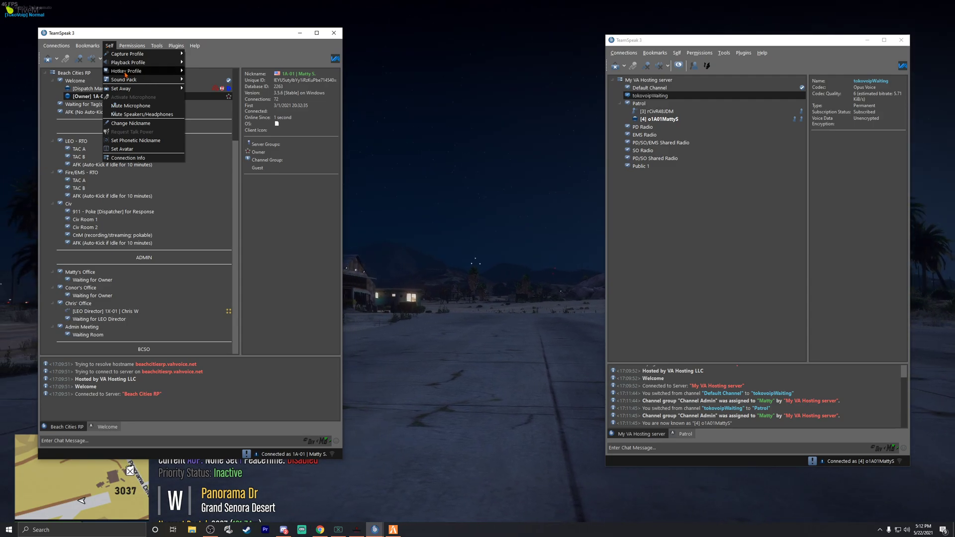
mouse_move(126, 74)
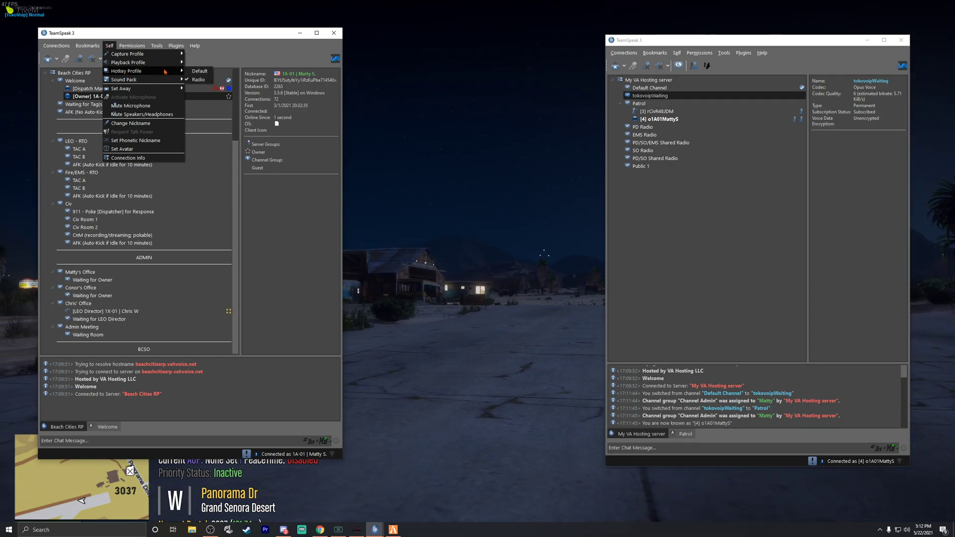
click(442, 107)
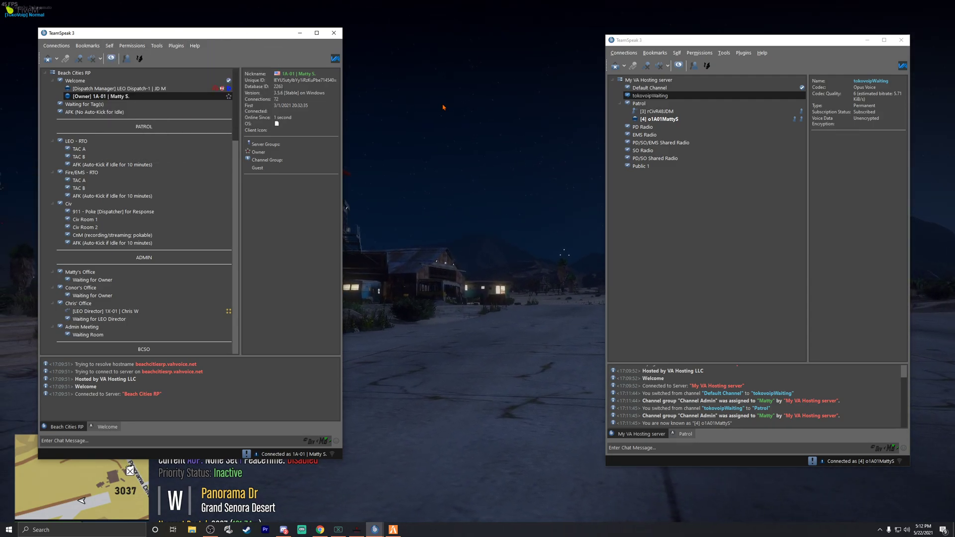
click(442, 199)
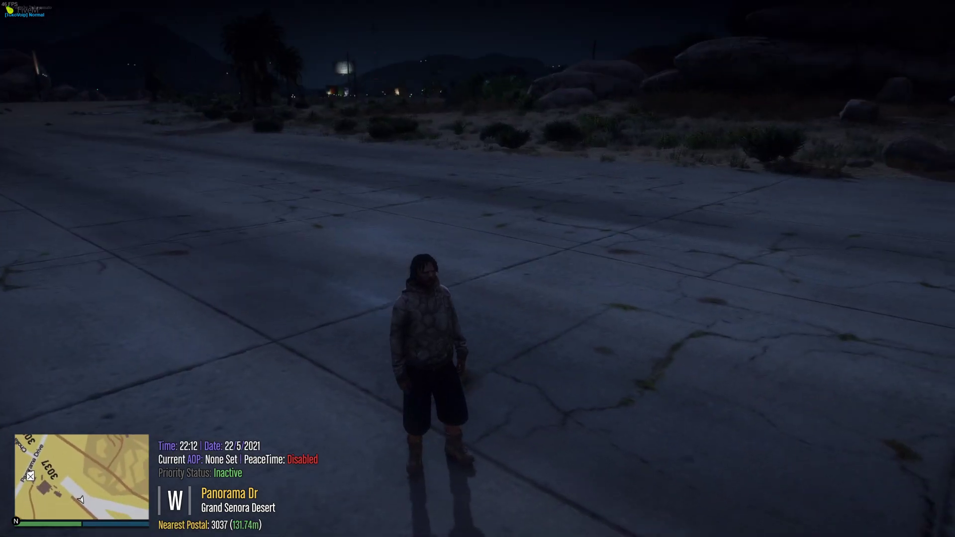
- Walk the character across the concrete up to the police officer
key(w)
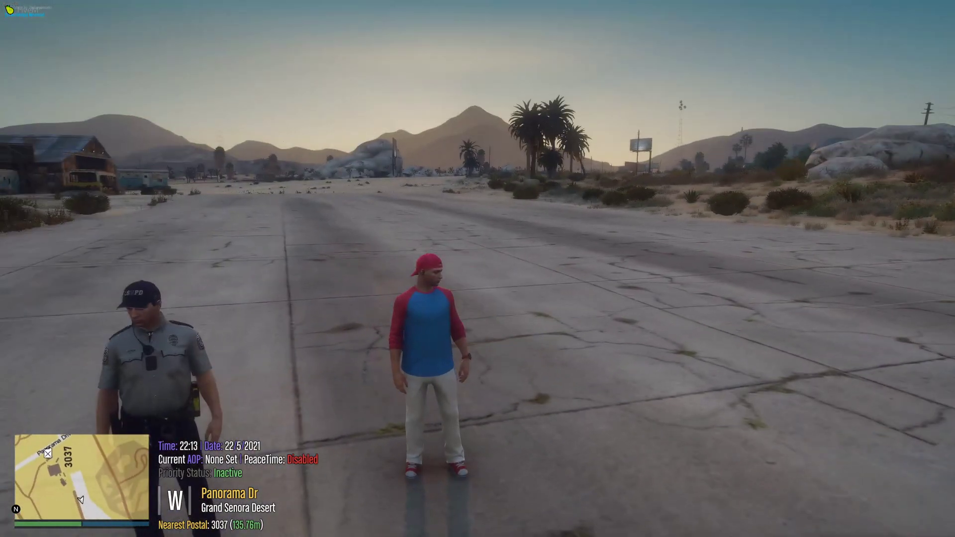
key(s)
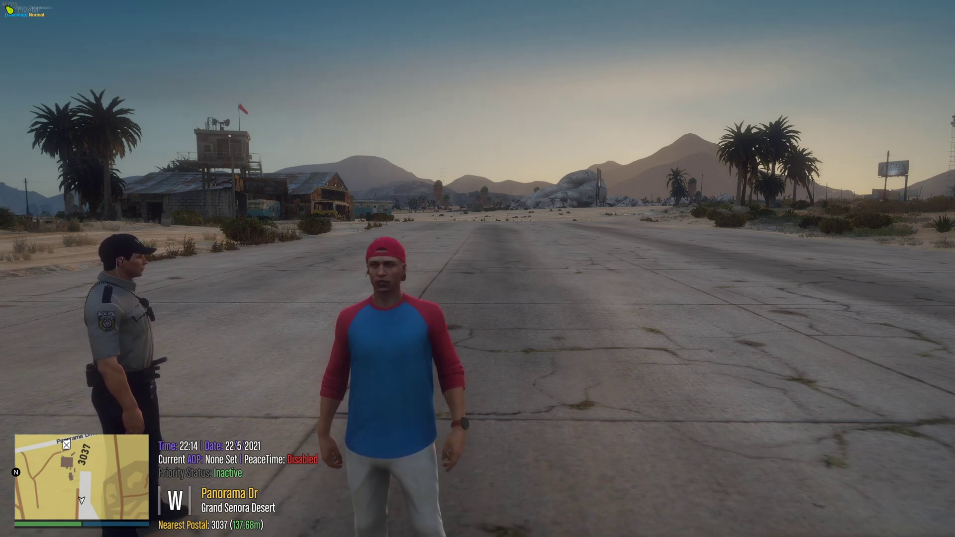
key(d)
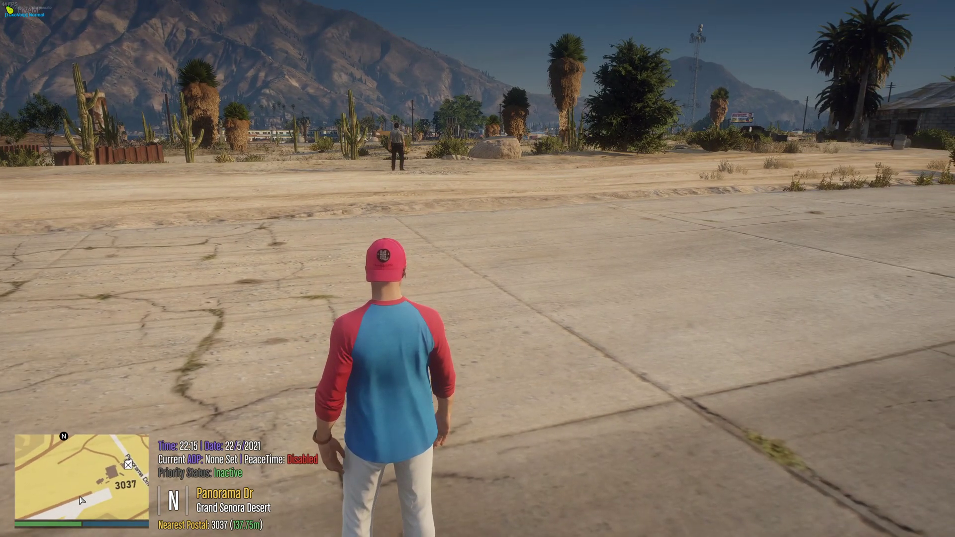
key(w)
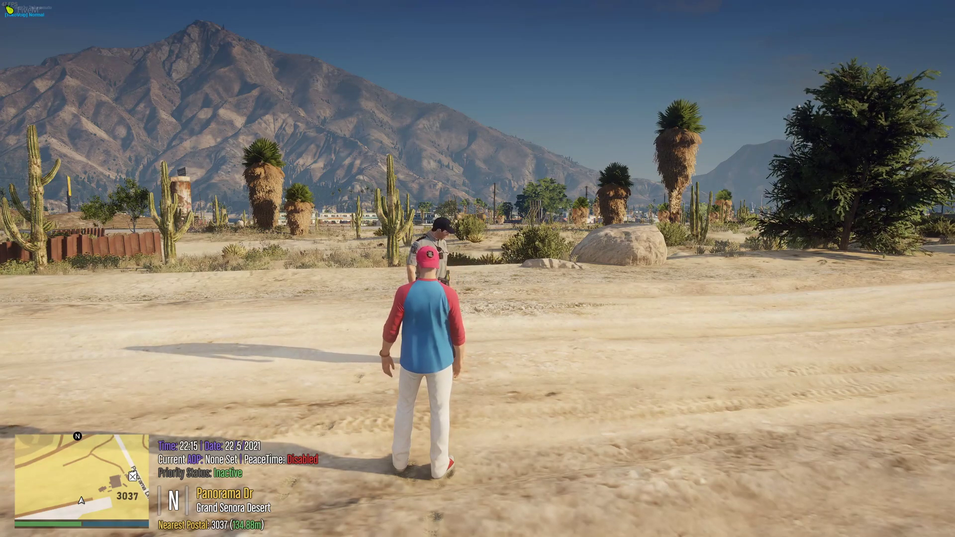
- Cycle the TokoVoip voice range through Whispering and Shouting, then leave the game
key(z)
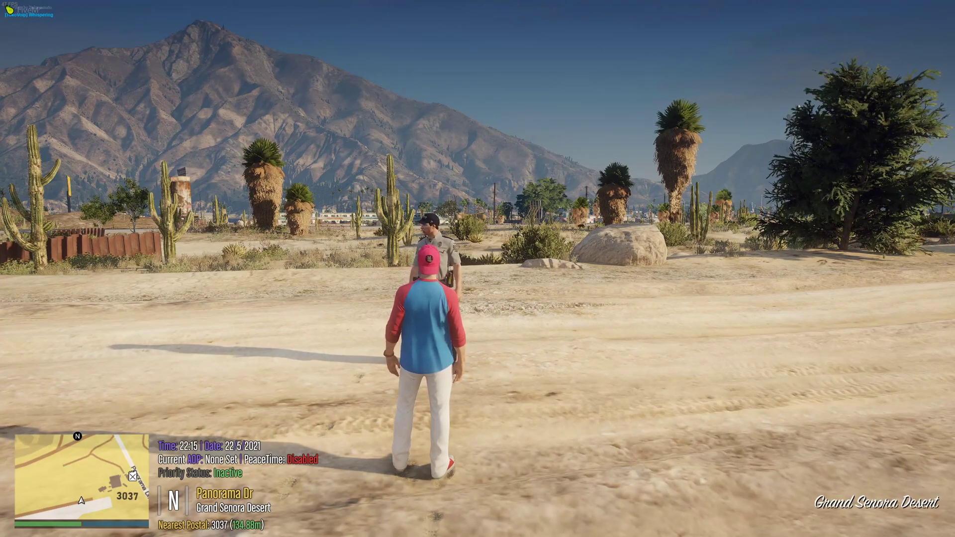
key(z)
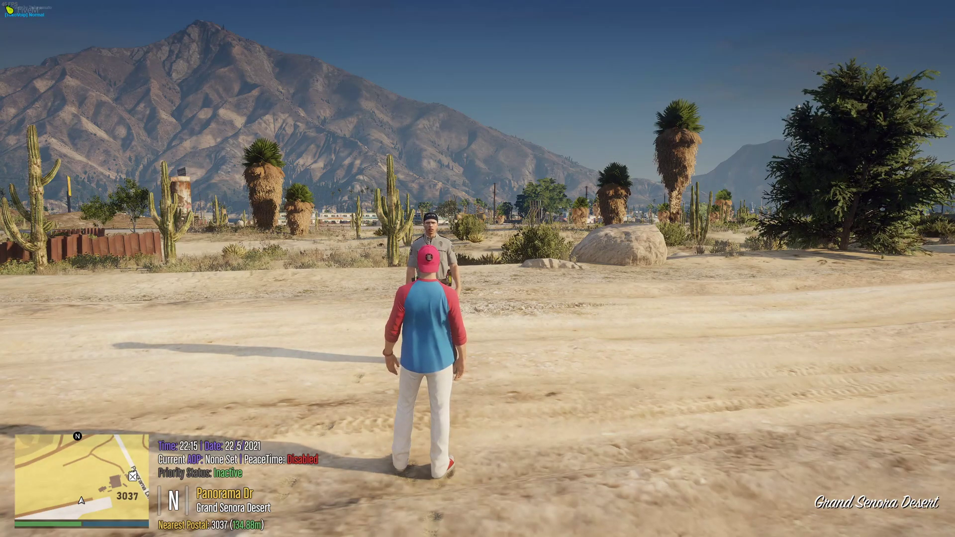
key(z)
key(z)
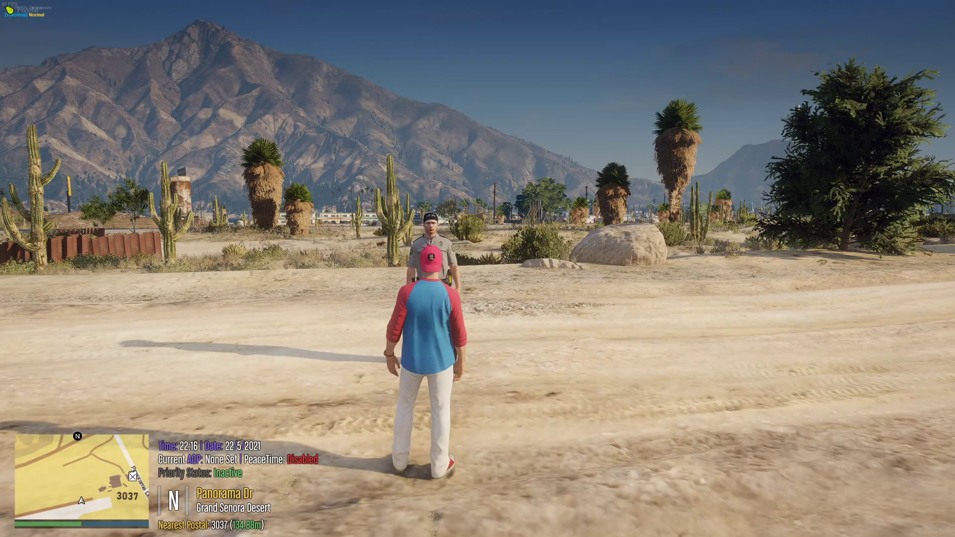
key(alt+Tab)
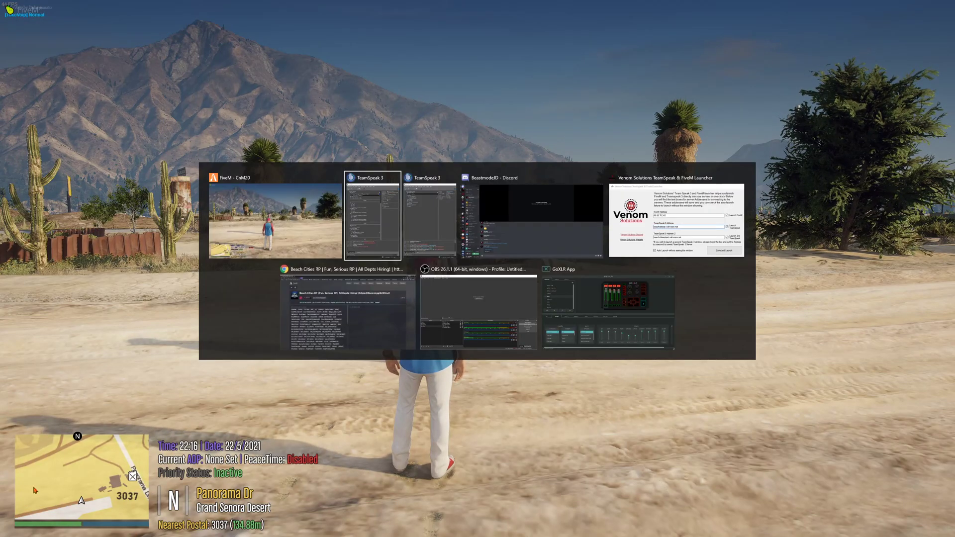
- Bring back the TeamSpeak clients and confirm the Plugins menu lists TokoVoip and Radio FX
key(alt+Tab)
key(alt+Tab)
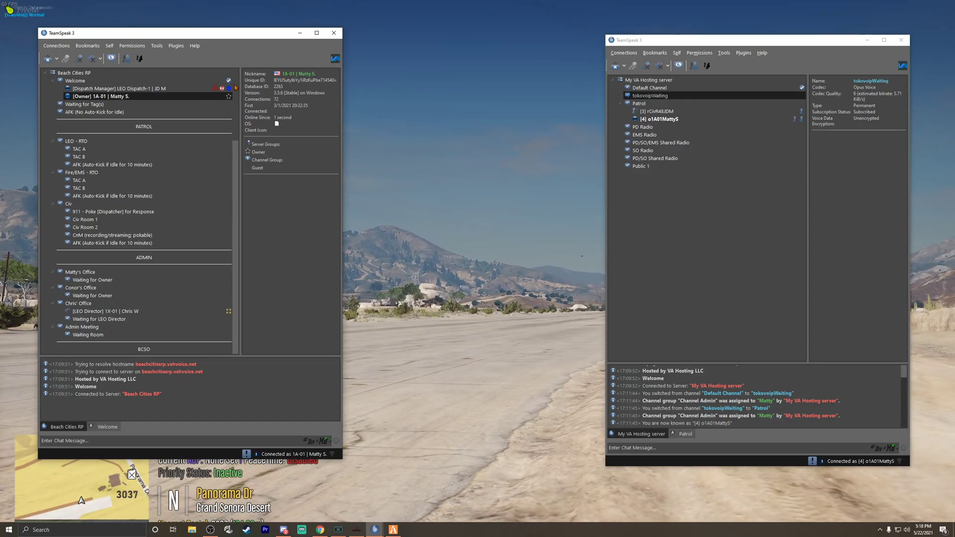
click(177, 46)
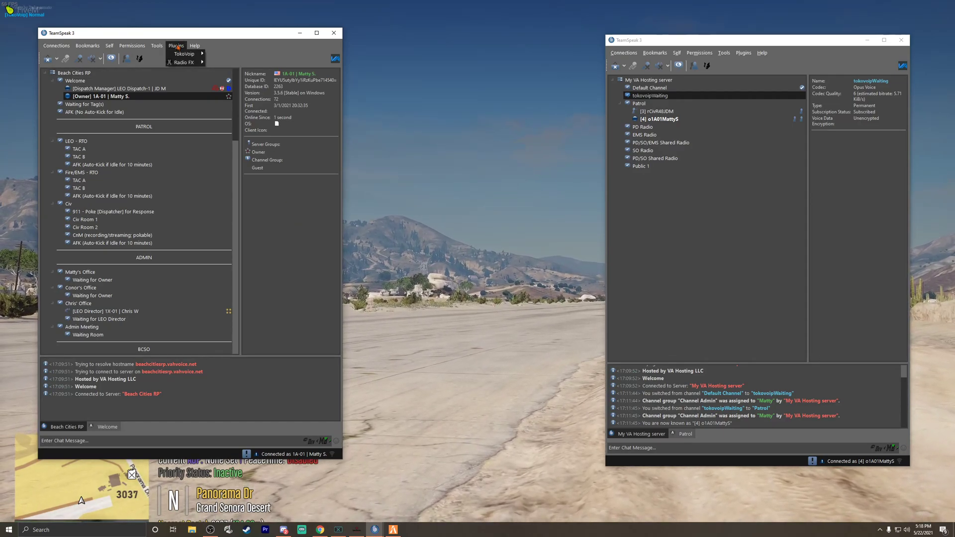
click(236, 39)
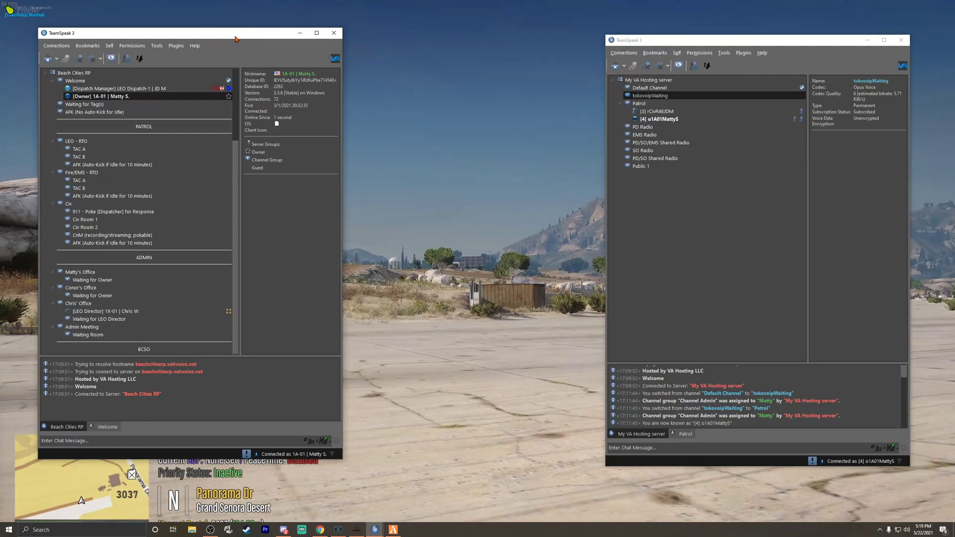
click(176, 45)
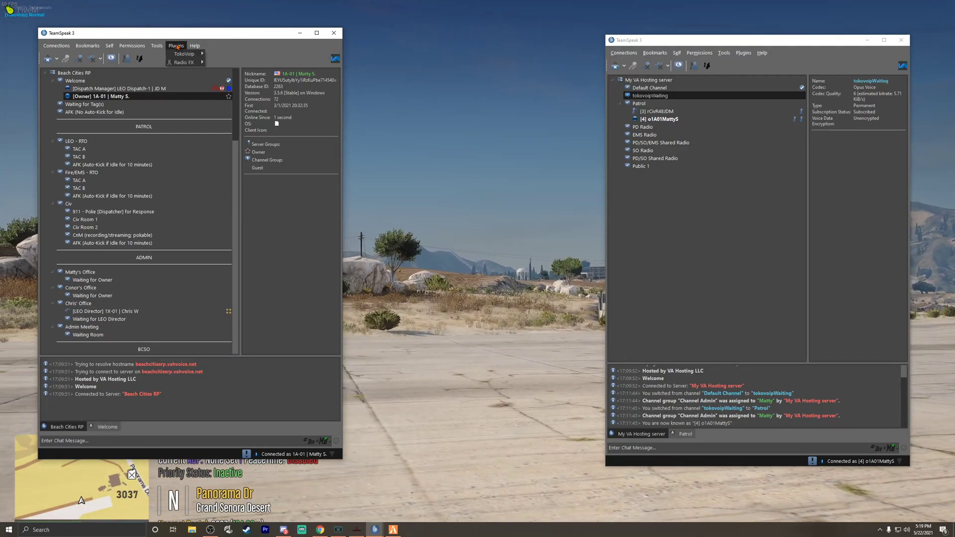
mouse_move(194, 63)
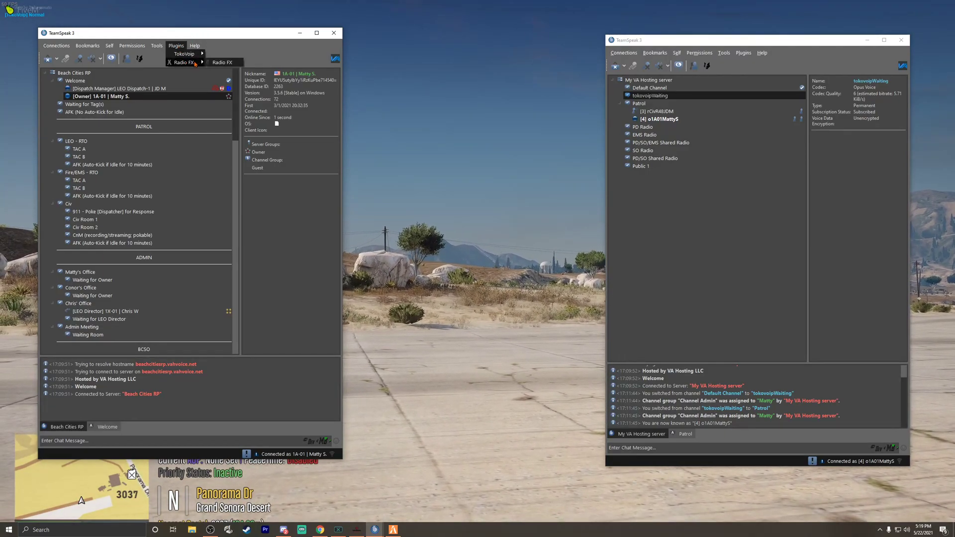
click(223, 63)
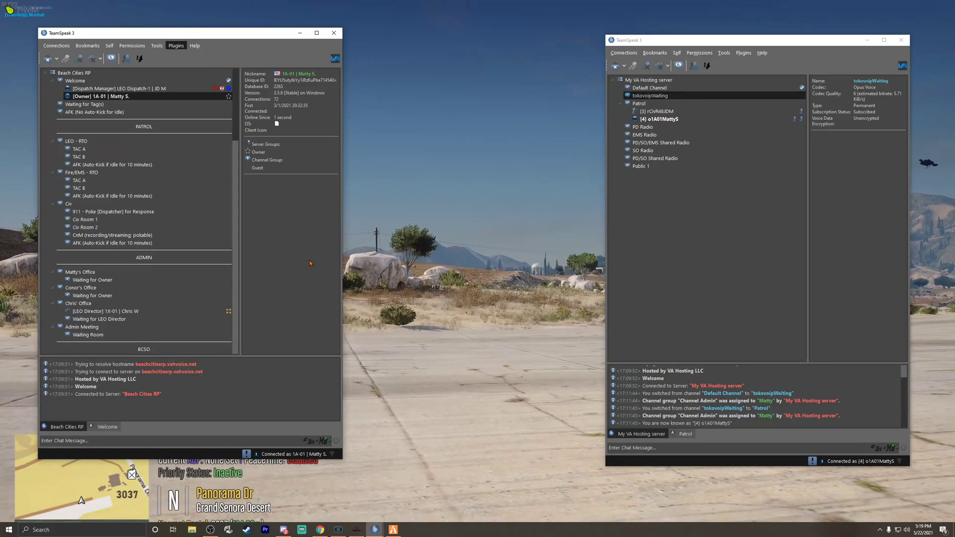